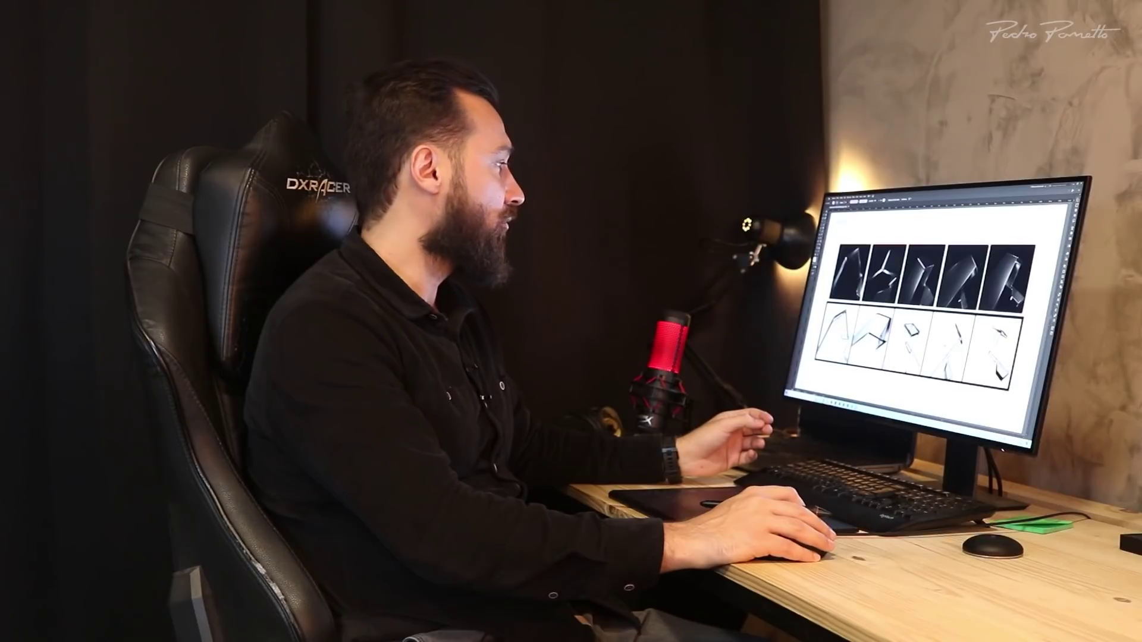
Step: Draw a straight horizontal line along the bottom edge of the AUTODESK logo, spanning its full width
scroll(928, 315, up, 3)
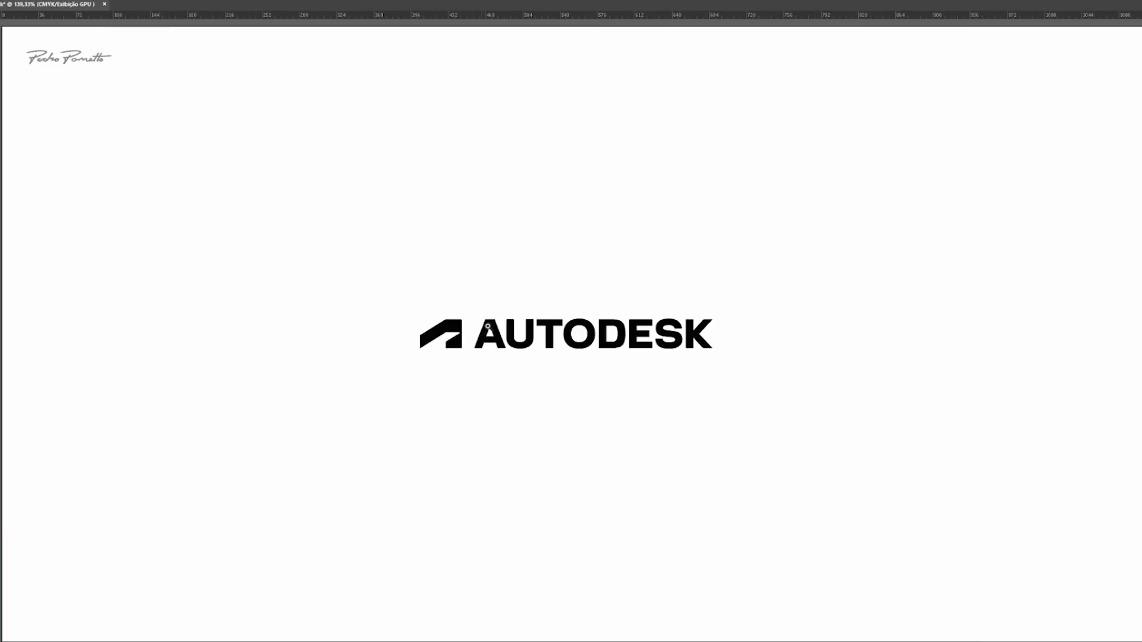
click(586, 320)
drag(586, 320, 693, 301)
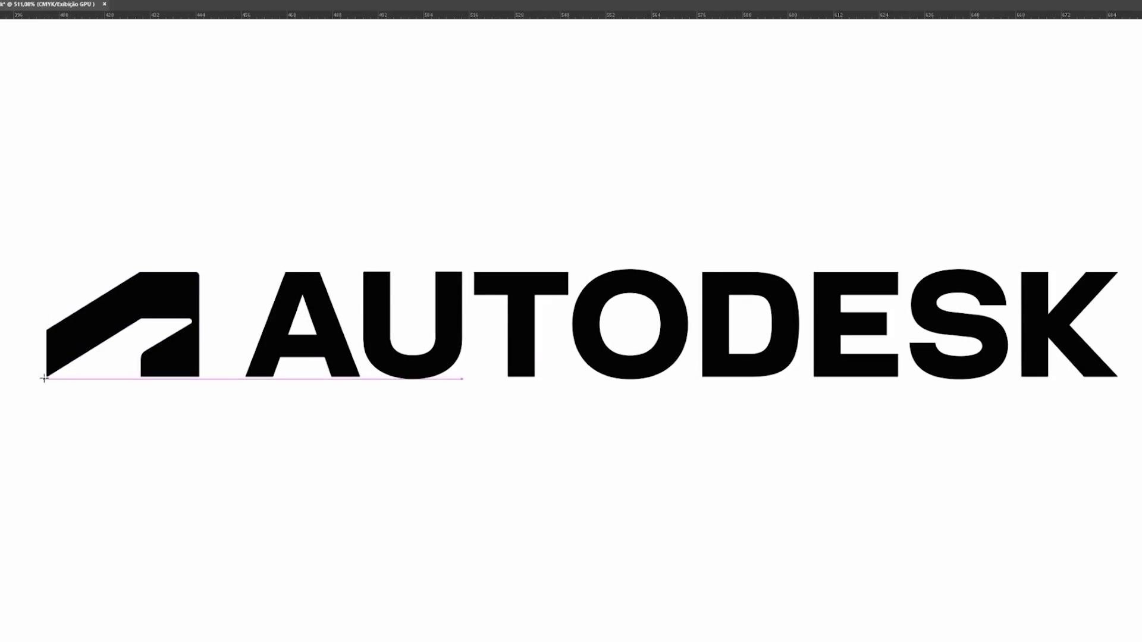
drag(38, 378, 1141, 382)
Step: Extend the line beyond both sides of the logo and copy it to the logo's upper edge
key(z)
drag(743, 317, 626, 284)
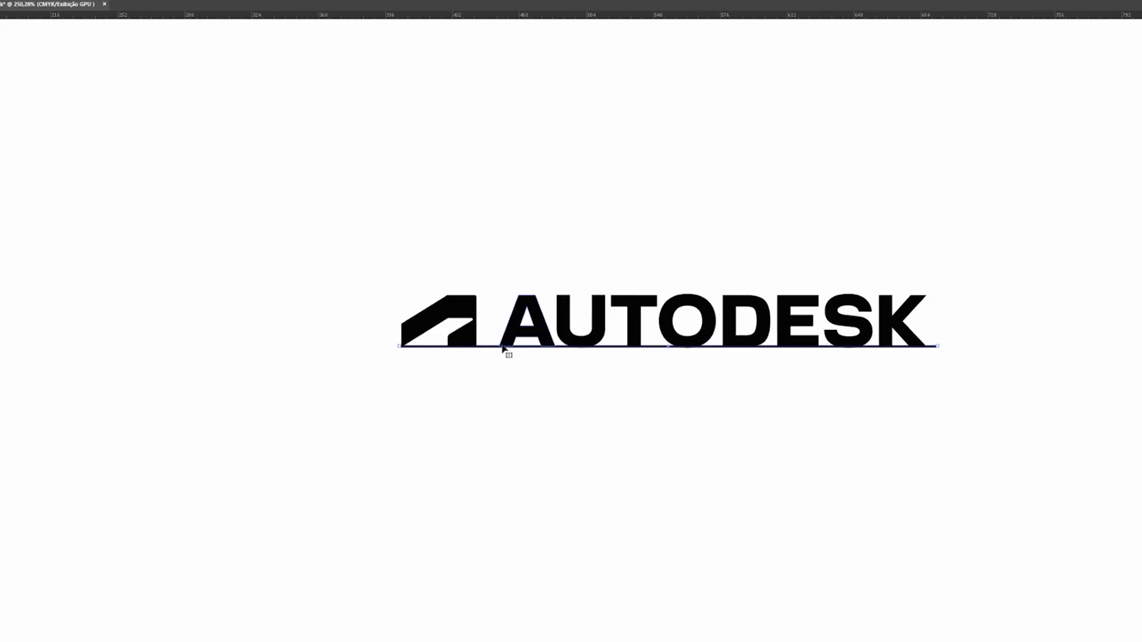
drag(399, 348, 151, 321)
drag(958, 348, 948, 296)
drag(253, 193, 334, 419)
shift+click(555, 316)
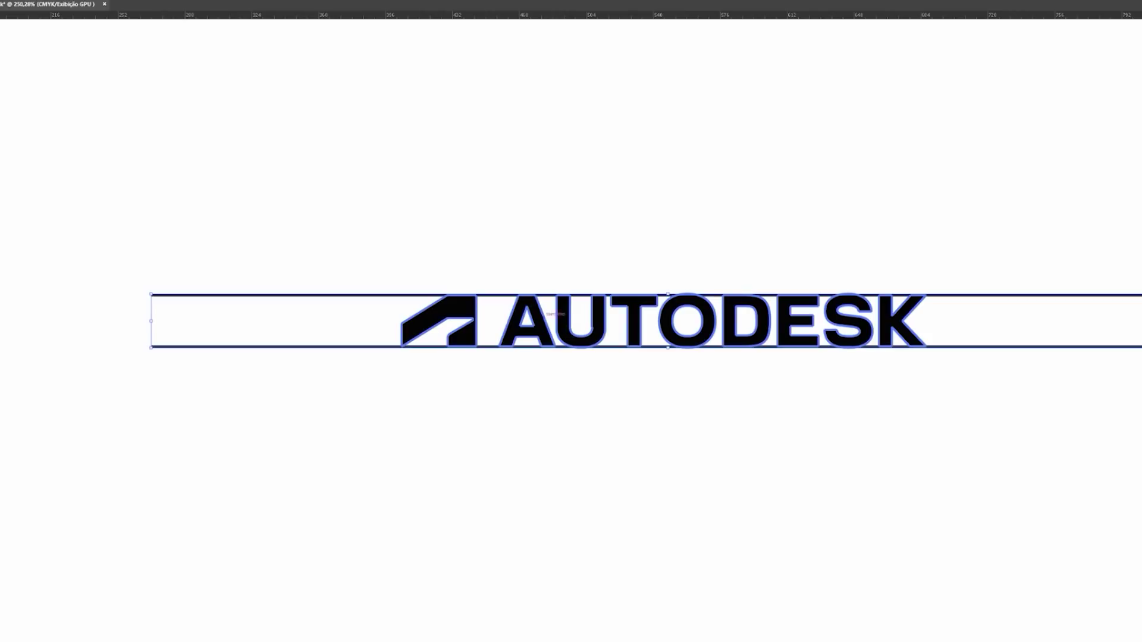
Step: Give the two horizontal lines a thinner stroke and colour them light blue
drag(216, 204, 288, 377)
click(71, 2)
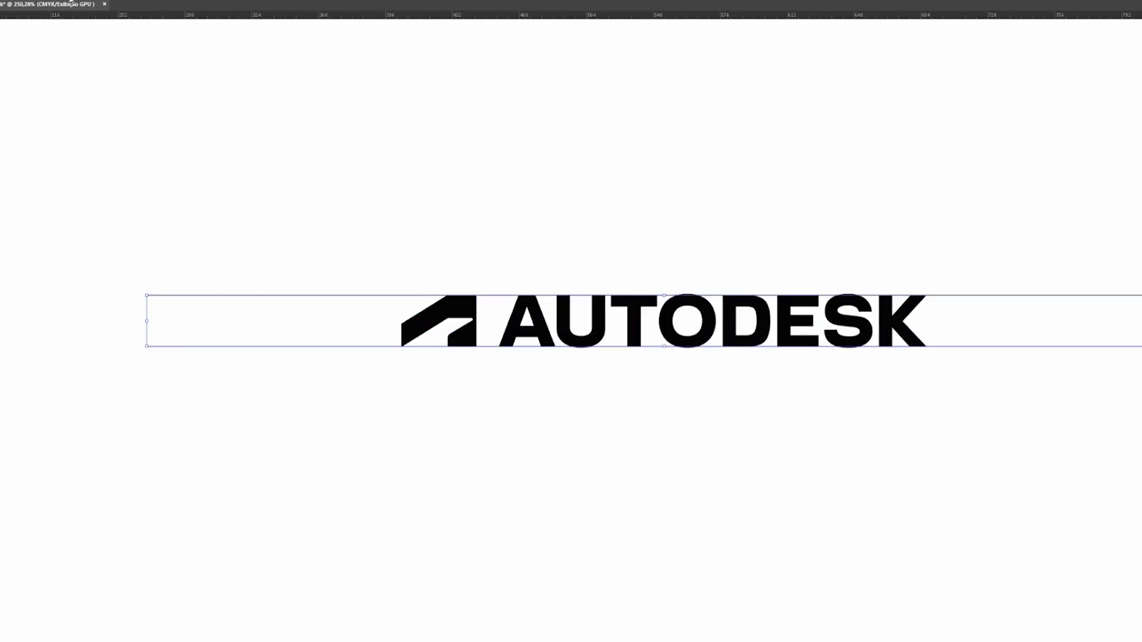
click(1141, 85)
click(1141, 153)
click(1131, 194)
click(846, 154)
click(1141, 153)
key(z)
drag(632, 343, 408, 367)
drag(652, 194, 476, 168)
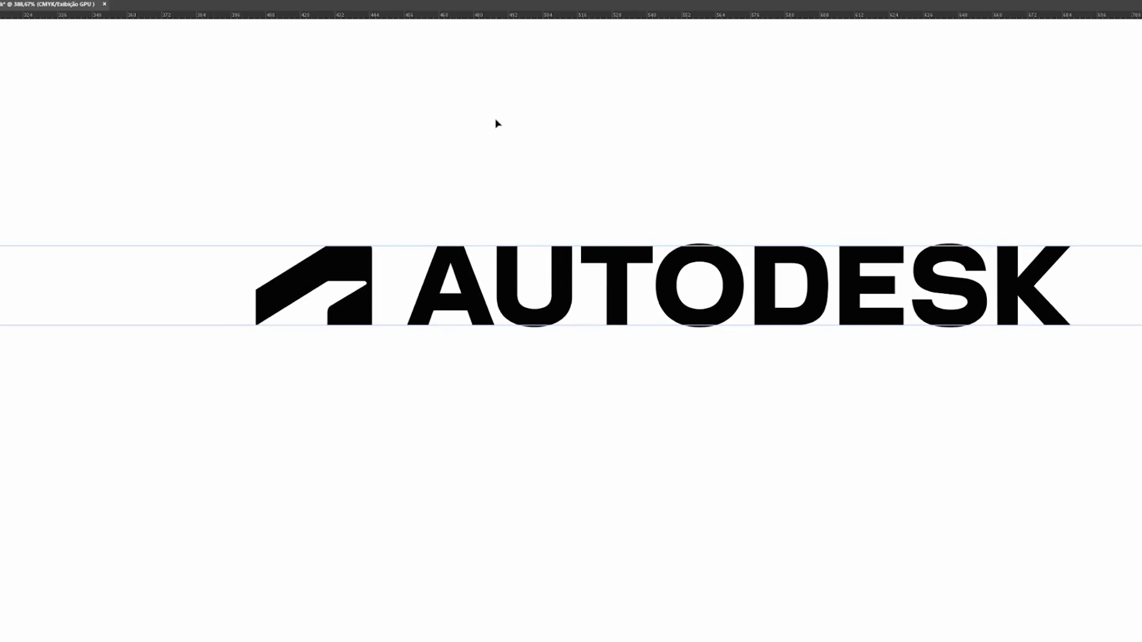
Step: Adjust the logo's height so the symbol and lettering meet the upper and lower guide lines exactly
drag(279, 282, 531, 346)
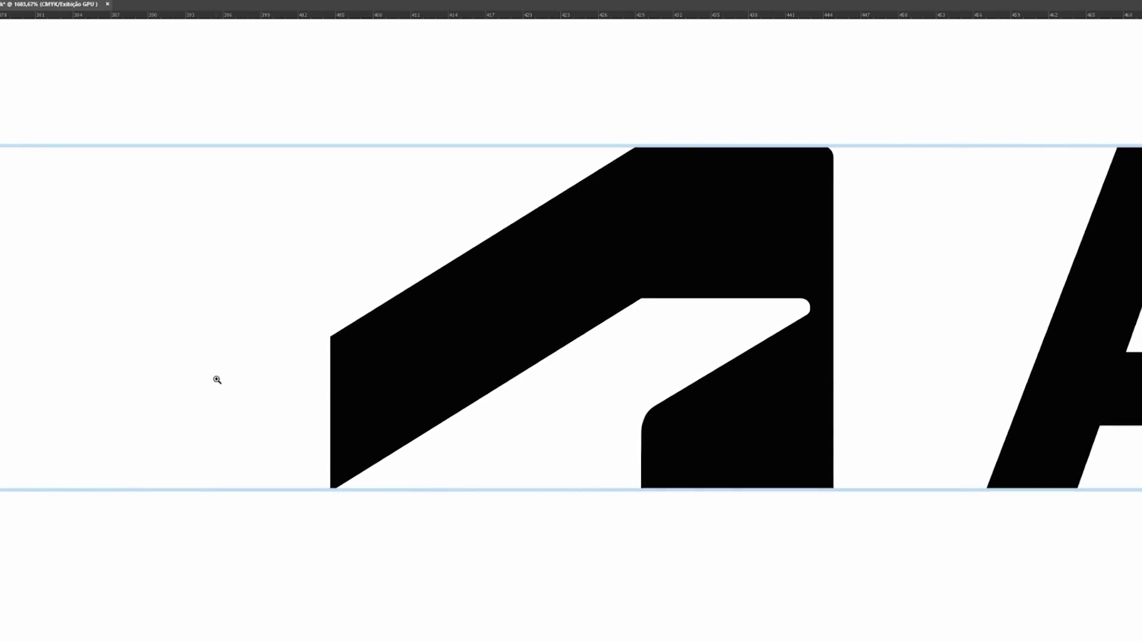
click(664, 252)
key(v)
click(874, 589)
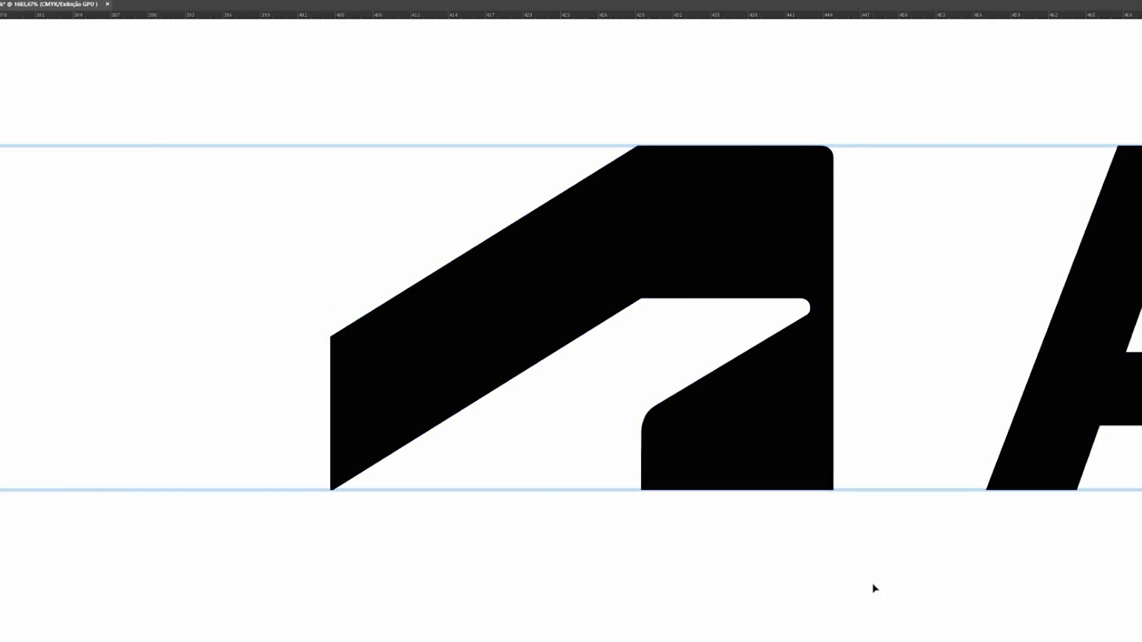
Step: Try thick light green brush strokes on and beside the logo symbol and undo them
key(F6)
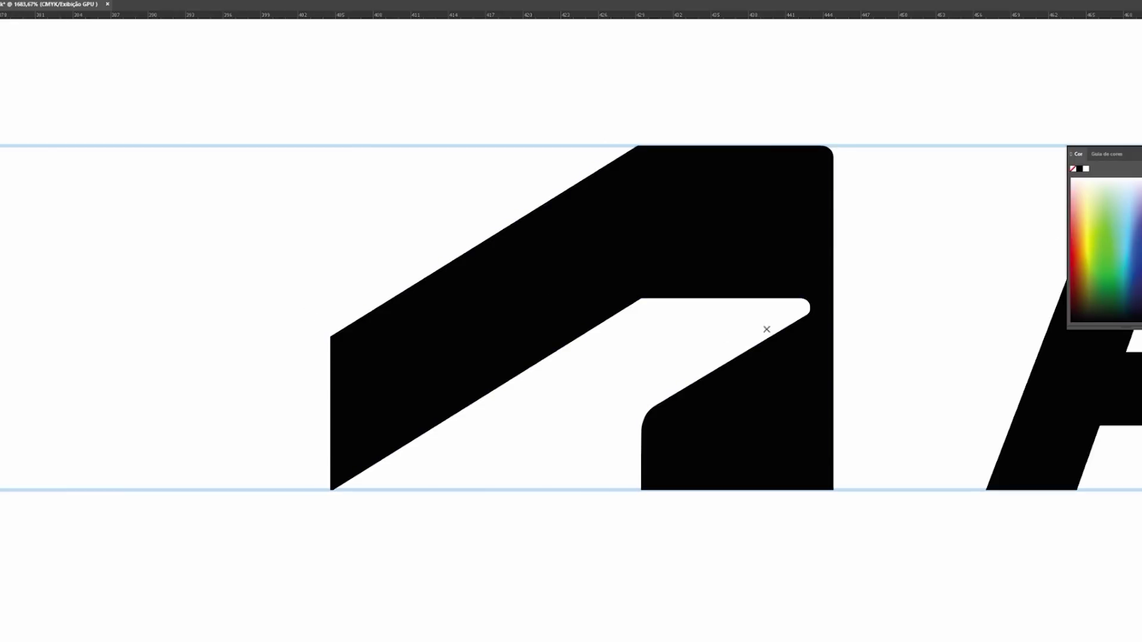
mouse_move(761, 277)
mouse_down()
mouse_move(753, 366)
mouse_move(865, 312)
mouse_up()
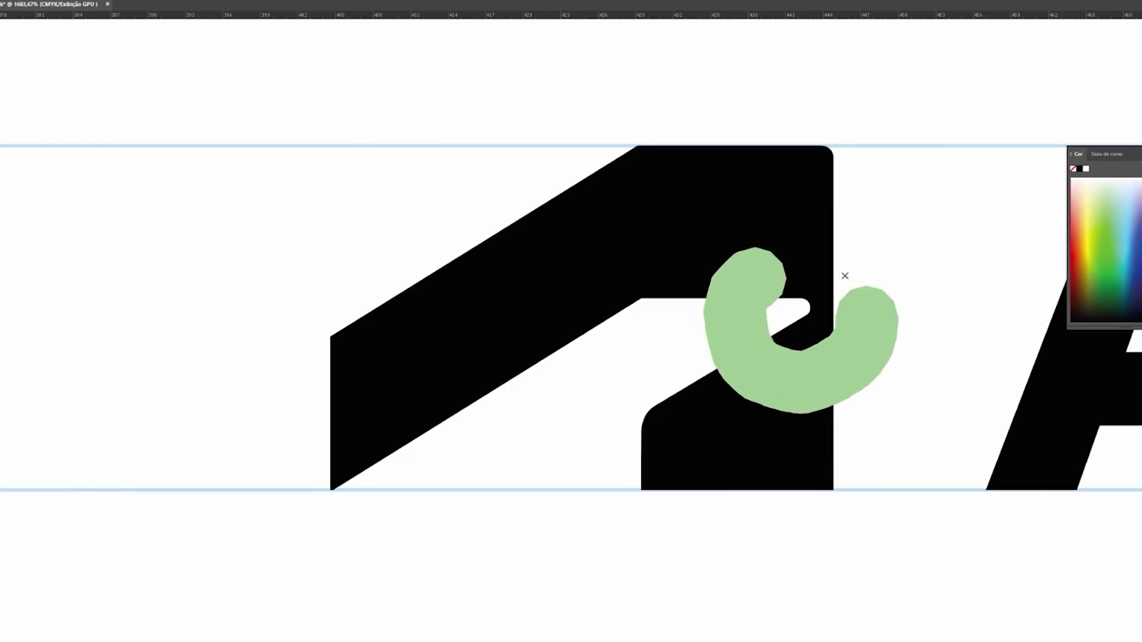
drag(845, 276, 773, 264)
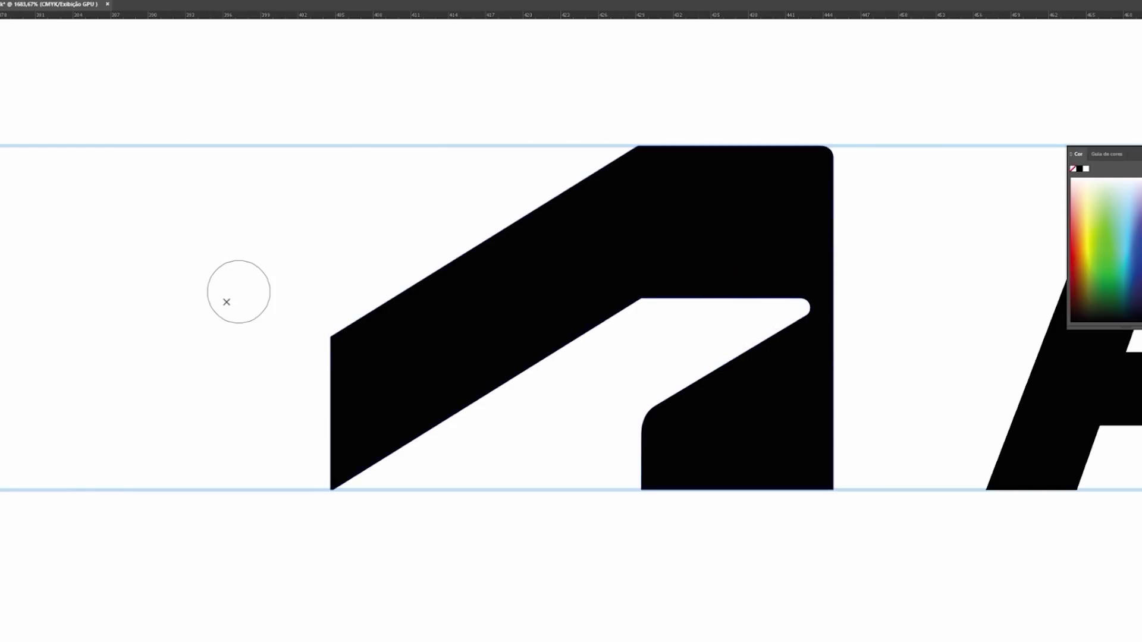
click(219, 180)
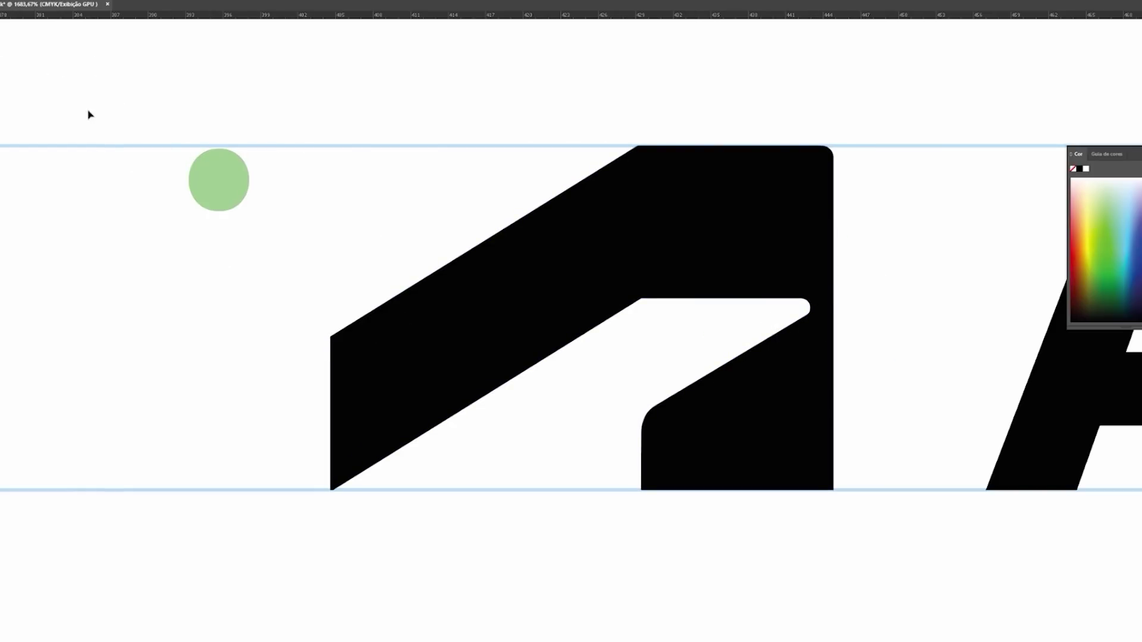
key(ctrl+z)
Step: Review the paintbrush options, undo a test stroke and reduce the brush size
double_click(1, 66)
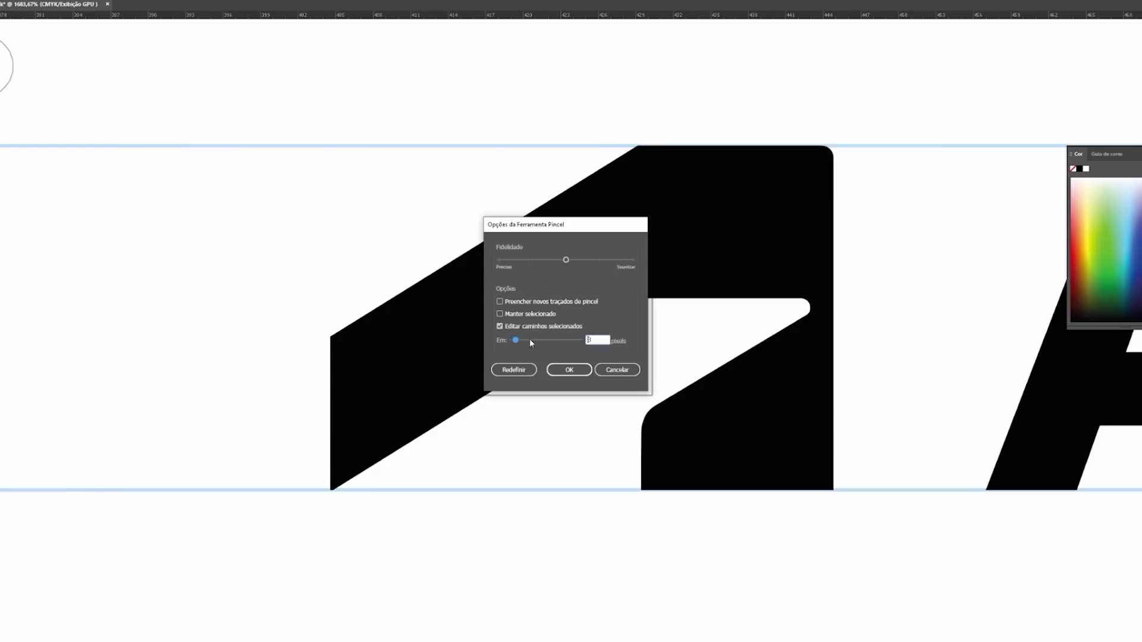
click(569, 370)
drag(748, 293, 773, 364)
key(ctrl+z)
key(bracketleft)
key(bracketleft)
key(bracketleft)
key(bracketleft)
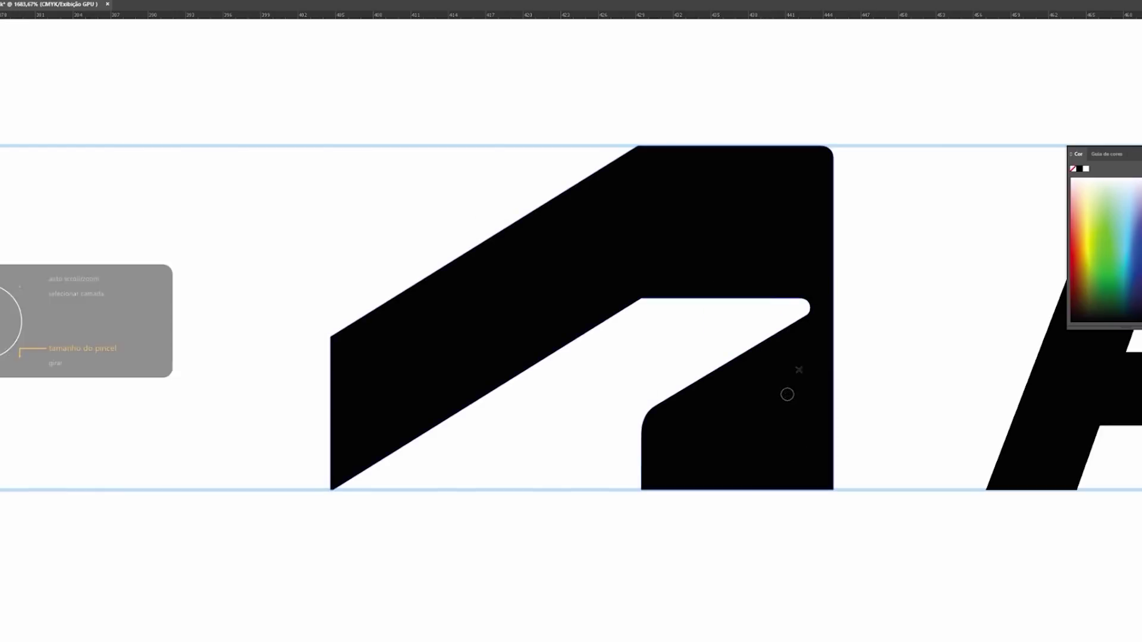
Step: Circle the symbol's inner tip, inner bend, lower corners and upper-left corner with light green brush strokes
mouse_move(779, 288)
mouse_down()
mouse_move(774, 343)
mouse_move(836, 348)
mouse_move(857, 304)
mouse_move(787, 273)
mouse_move(818, 312)
mouse_up()
mouse_move(655, 325)
mouse_down()
mouse_move(614, 326)
mouse_move(609, 285)
mouse_move(678, 287)
mouse_move(667, 313)
mouse_up()
mouse_move(622, 474)
mouse_down()
mouse_move(637, 517)
mouse_move(670, 491)
mouse_up()
mouse_move(818, 485)
mouse_down()
mouse_move(839, 453)
mouse_move(810, 463)
mouse_up()
mouse_move(322, 473)
mouse_down()
mouse_move(347, 498)
mouse_move(340, 474)
mouse_up()
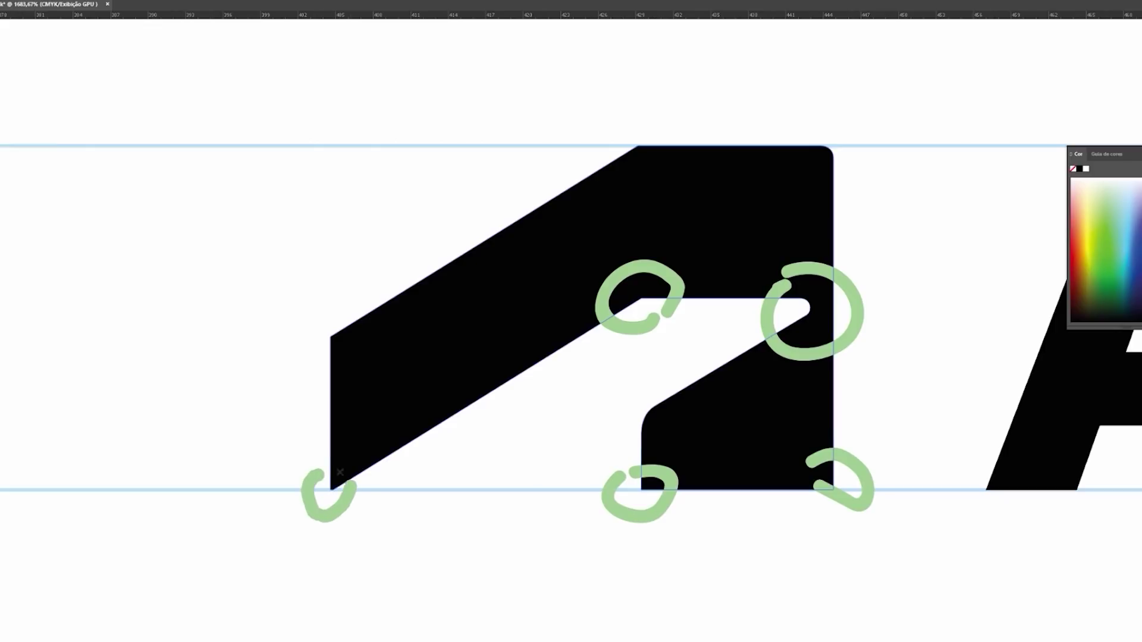
mouse_move(314, 309)
mouse_down()
mouse_move(349, 359)
mouse_move(340, 351)
mouse_up()
Step: Undo all the green circles around the symbol's corners
key(ctrl+z)
key(ctrl+z)
key(ctrl+z)
key(ctrl+z)
key(ctrl+z)
key(ctrl+z)
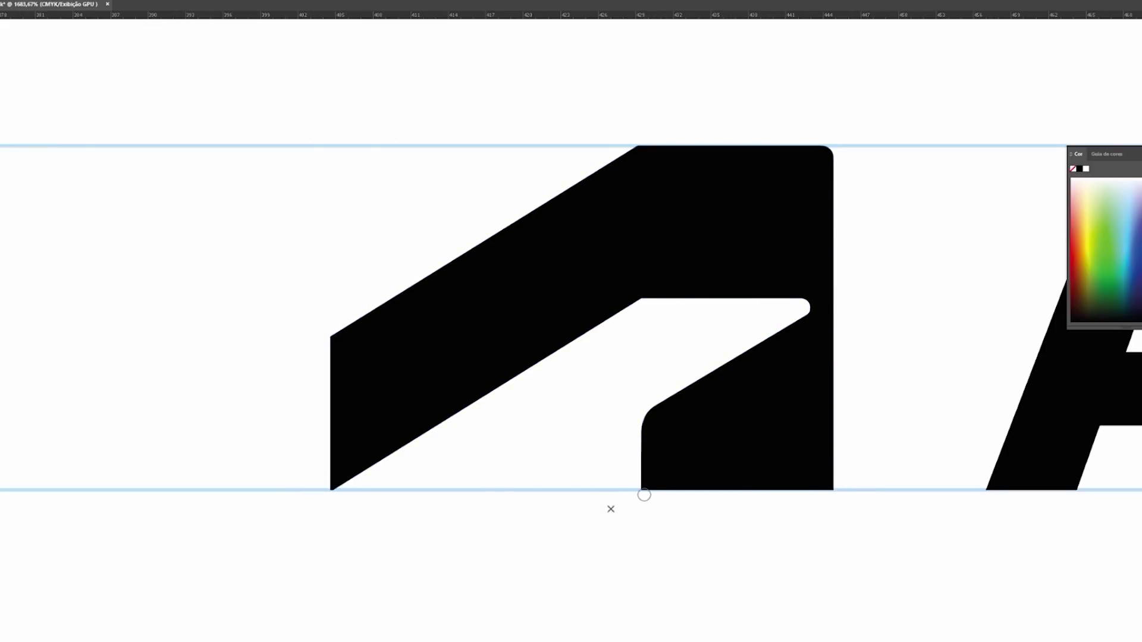
Step: Trace the symbol's inner white contour and mark its bend with green brush strokes, undoing each attempt
click(616, 483)
mouse_move(616, 462)
mouse_down()
mouse_move(637, 402)
mouse_move(764, 327)
mouse_move(778, 304)
mouse_move(635, 290)
mouse_move(515, 398)
mouse_up()
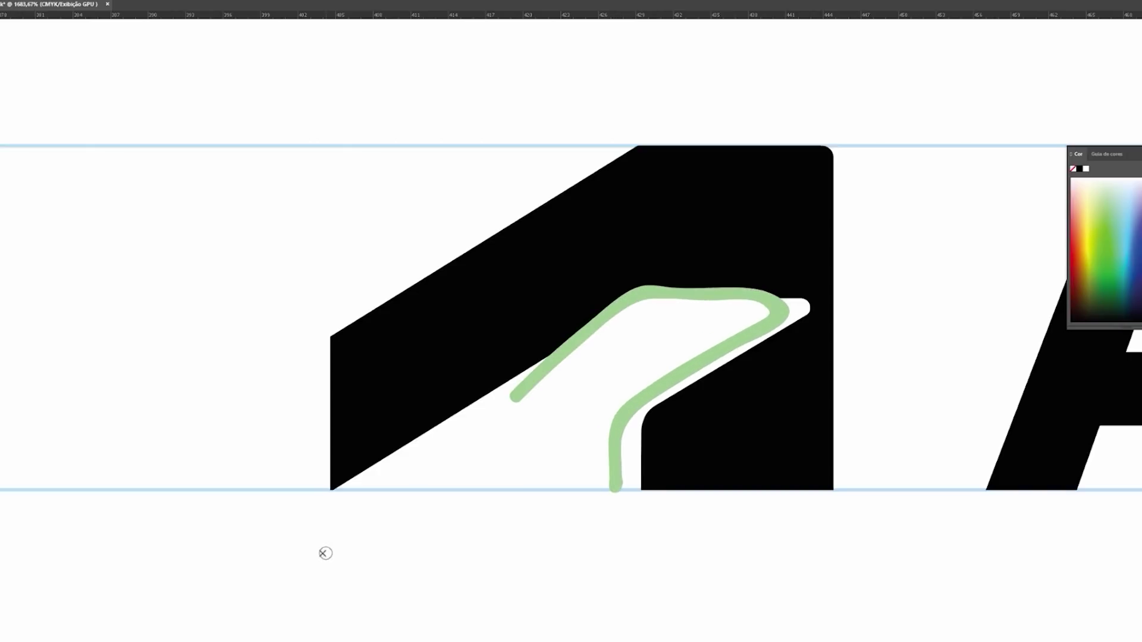
key(ctrl+z)
click(640, 289)
drag(644, 286, 702, 250)
key(ctrl+z)
key(ctrl+z)
Step: Mark the symbol's sharp and rounded corners with short green brush strokes that follow each corner's shape
drag(540, 369, 719, 240)
mouse_move(588, 298)
mouse_down()
mouse_move(805, 309)
mouse_move(654, 406)
mouse_move(628, 476)
mouse_up()
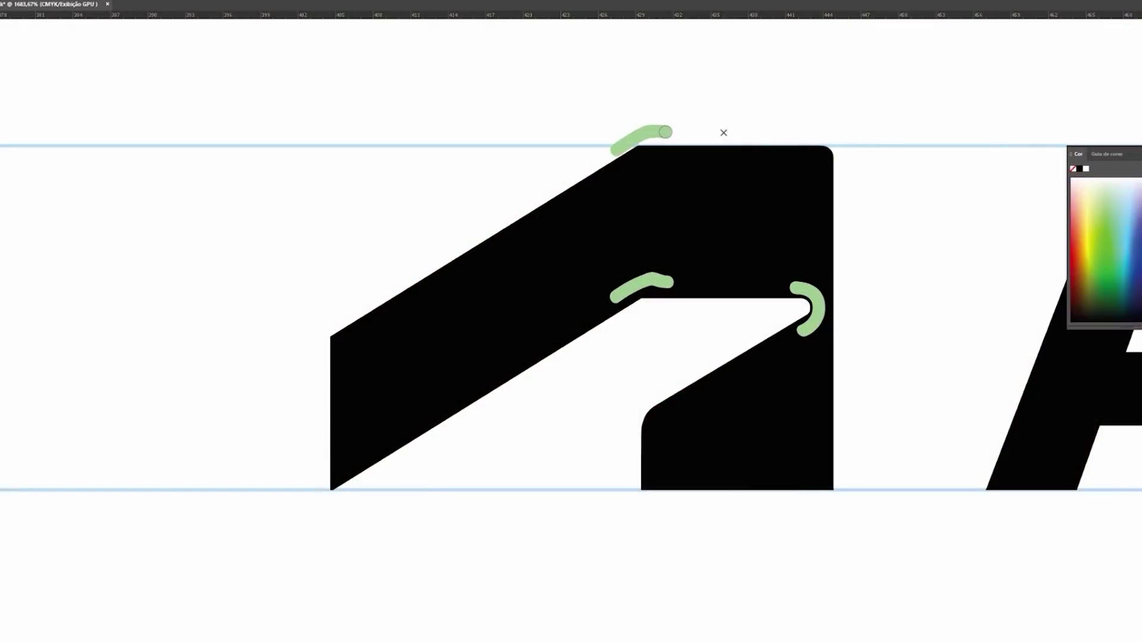
drag(317, 354, 351, 302)
mouse_move(320, 478)
mouse_down()
mouse_move(326, 513)
mouse_move(376, 475)
mouse_up()
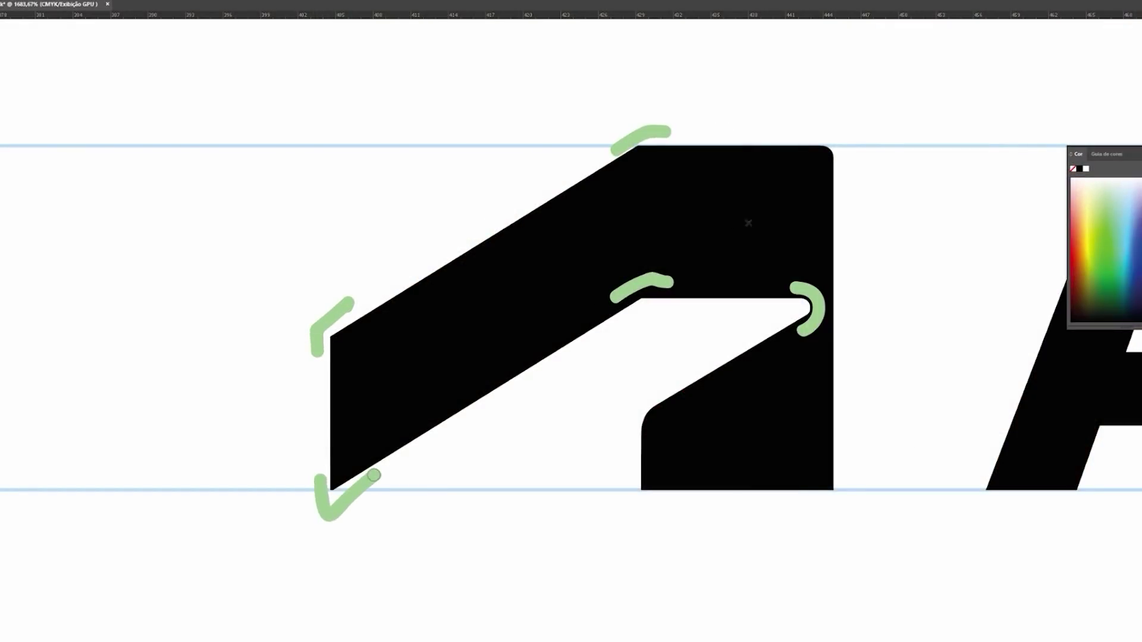
drag(818, 128, 842, 156)
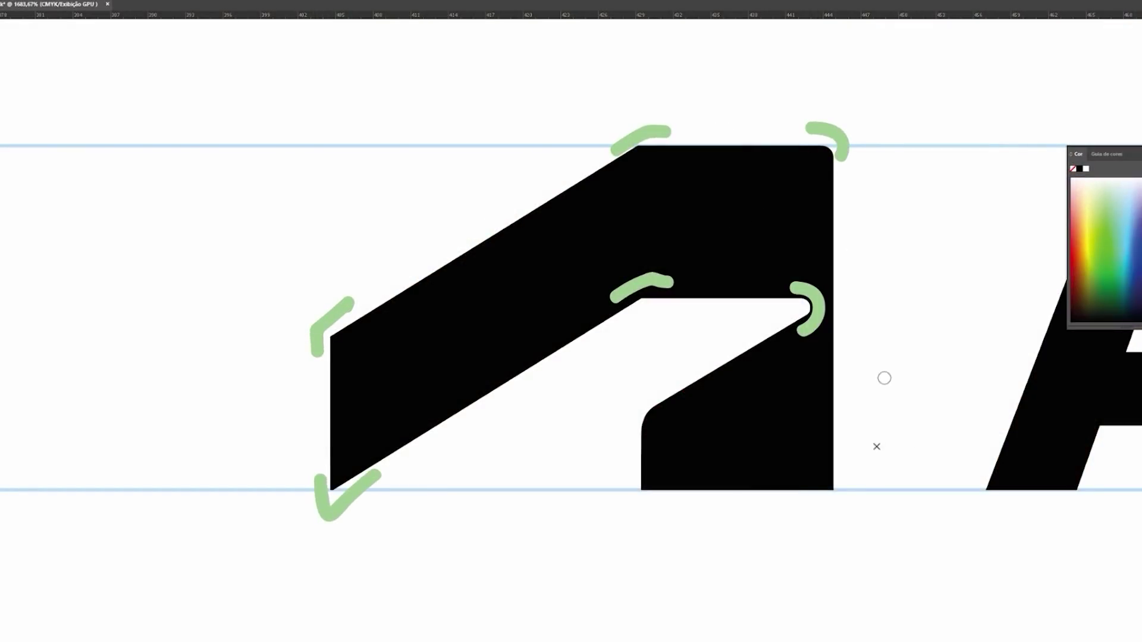
mouse_move(628, 458)
mouse_down()
mouse_move(629, 435)
mouse_move(675, 383)
mouse_move(713, 369)
mouse_up()
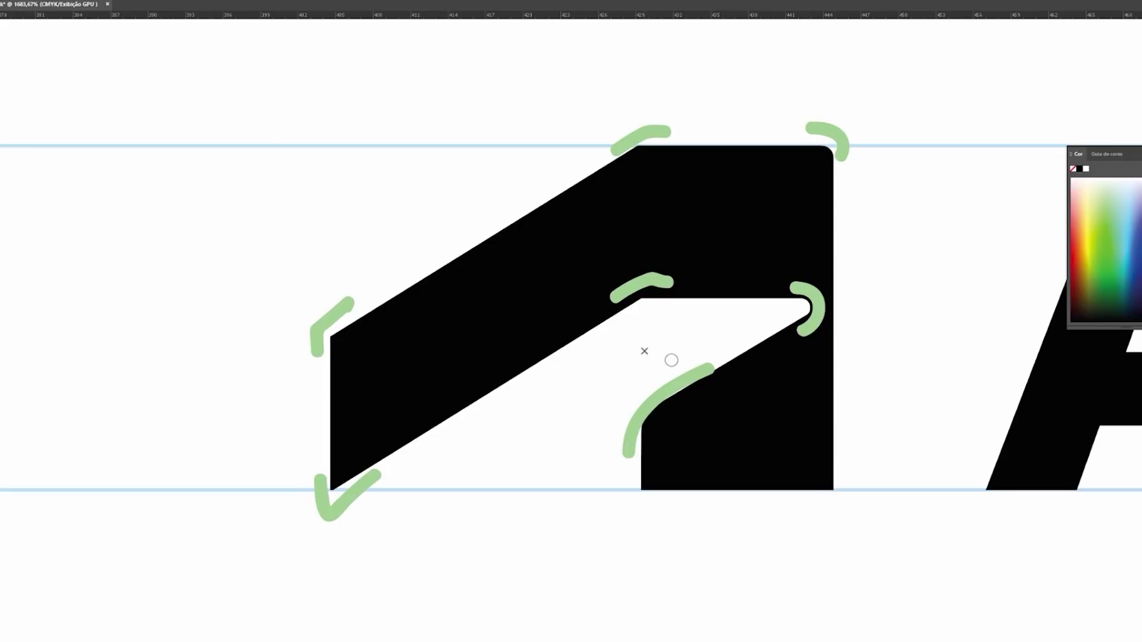
Step: Undo all the short green corner marks around the symbol
key(ctrl+z)
key(ctrl+z)
key(ctrl+z)
key(ctrl+z)
key(ctrl+z)
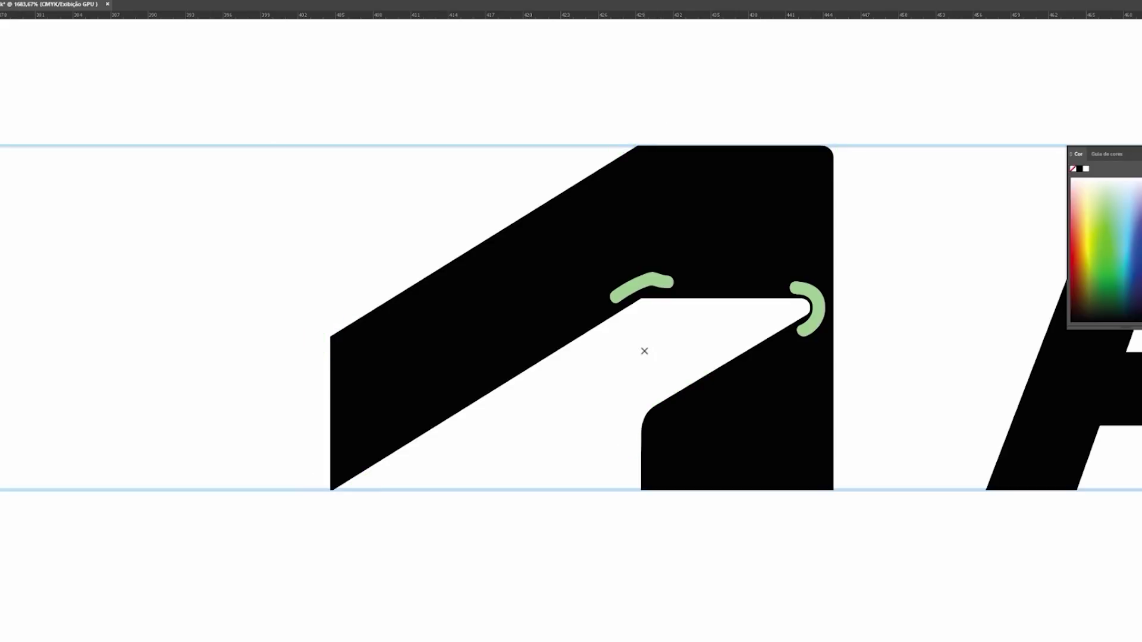
key(ctrl+z)
key(ctrl+z)
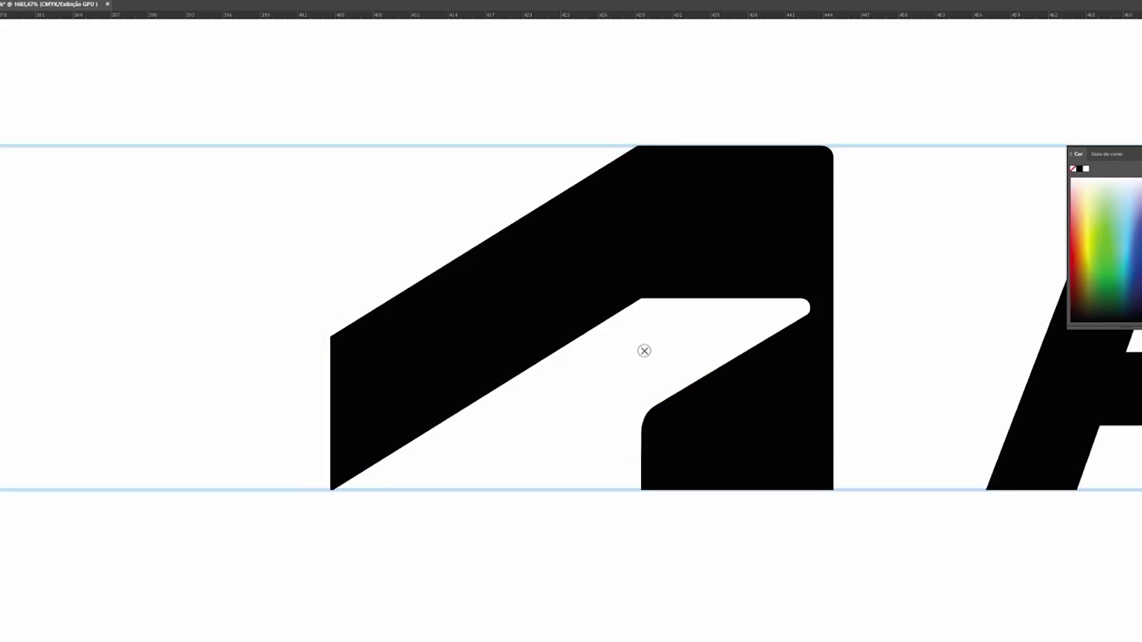
Step: Sketch an S-shaped stroke beside the symbol and angular green strokes near its upper bend
mouse_move(889, 258)
mouse_down()
mouse_move(844, 247)
mouse_move(866, 260)
mouse_move(861, 304)
mouse_move(827, 288)
mouse_up()
mouse_move(640, 105)
mouse_down()
mouse_move(694, 83)
mouse_move(724, 106)
mouse_move(676, 123)
mouse_up()
mouse_move(602, 113)
mouse_down()
mouse_move(630, 171)
mouse_move(674, 154)
mouse_move(693, 187)
mouse_move(699, 178)
mouse_up()
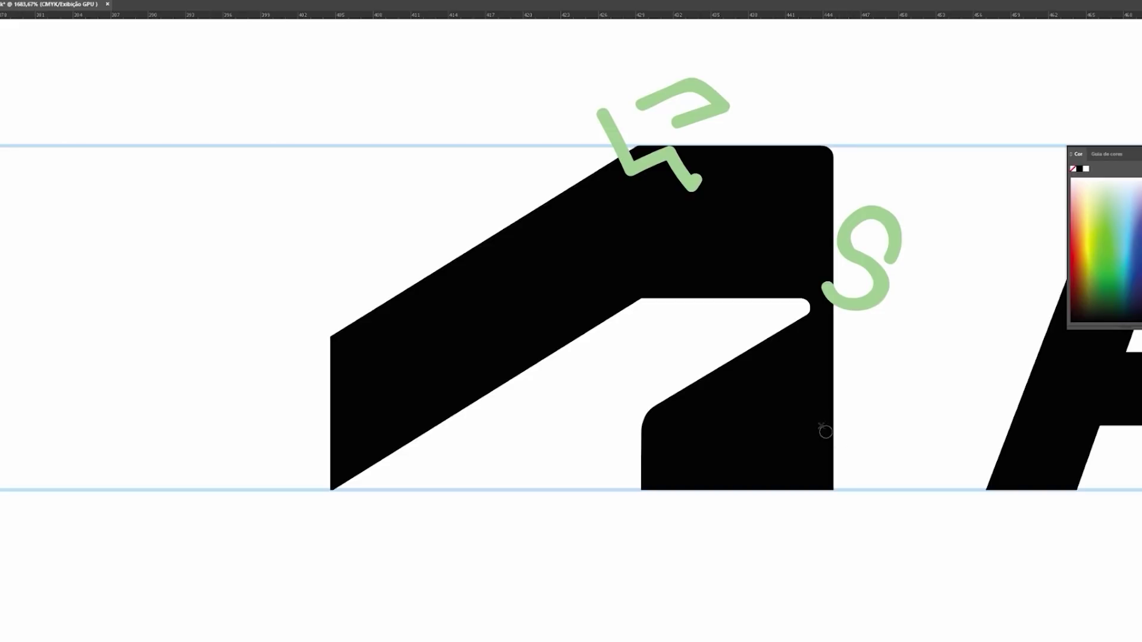
key(super)
key(super)
mouse_move(339, 241)
mouse_down()
mouse_move(428, 191)
mouse_move(452, 225)
mouse_move(406, 259)
mouse_move(508, 156)
mouse_move(564, 181)
mouse_up()
drag(374, 415, 613, 226)
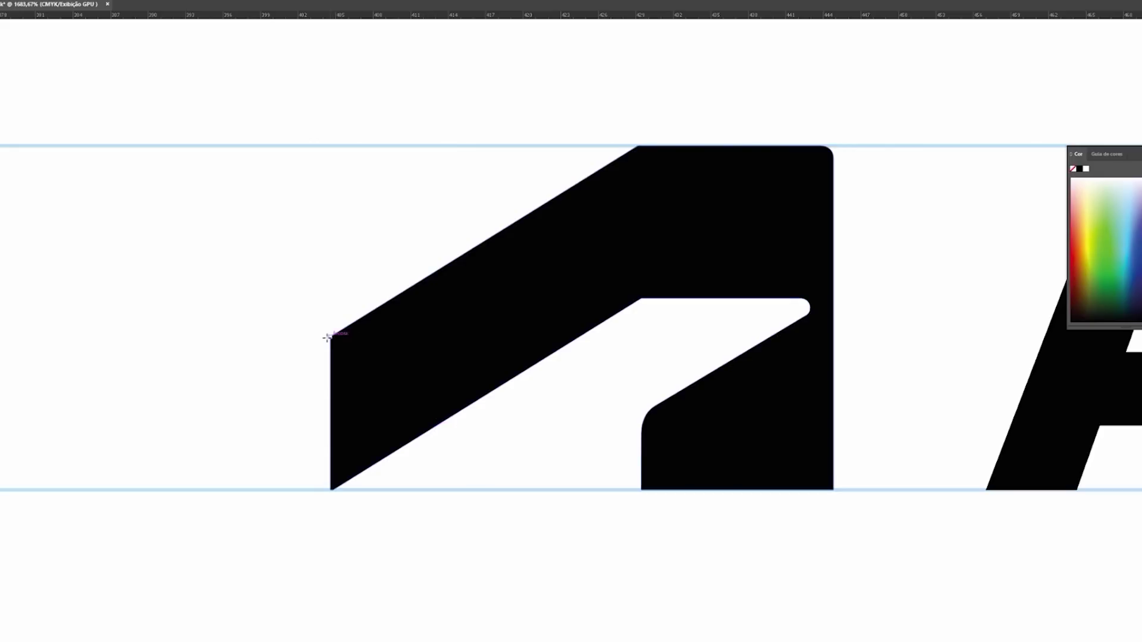
Step: Draw a vertical line from the symbol's lower-left corner to above the upper guide and make its stroke dashed
mouse_move(331, 491)
mouse_down()
mouse_move(331, 115)
mouse_move(331, 133)
mouse_up()
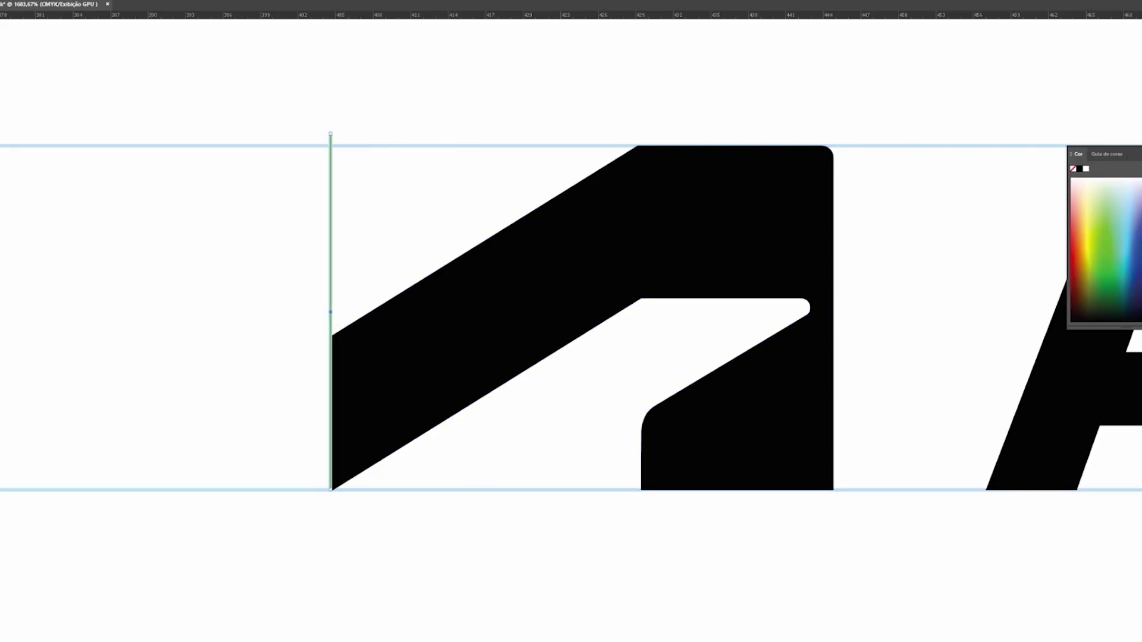
key(ctrl+F10)
click(1101, 263)
key(Up)
Step: Select the logo with all its guide lines and scale everything up together from the centre
mouse_move(962, 206)
mouse_down()
mouse_move(706, 214)
mouse_move(668, 242)
mouse_up()
drag(667, 242, 387, 308)
drag(722, 278, 795, 273)
key(ctrl+a)
click(733, 236)
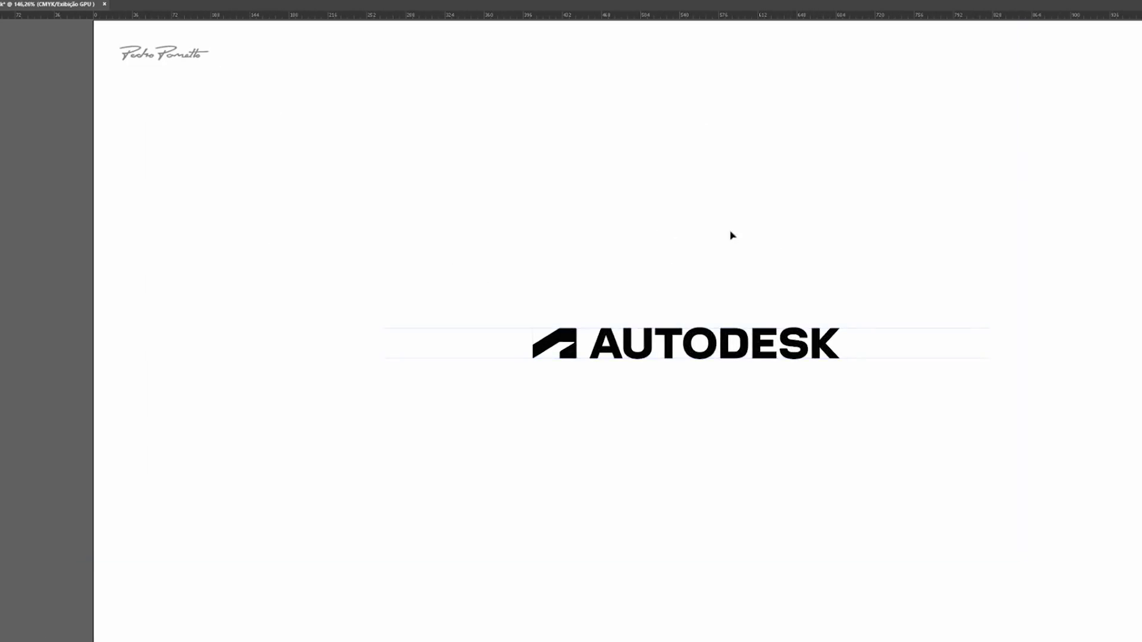
drag(347, 237, 950, 464)
drag(383, 332, 24, 191)
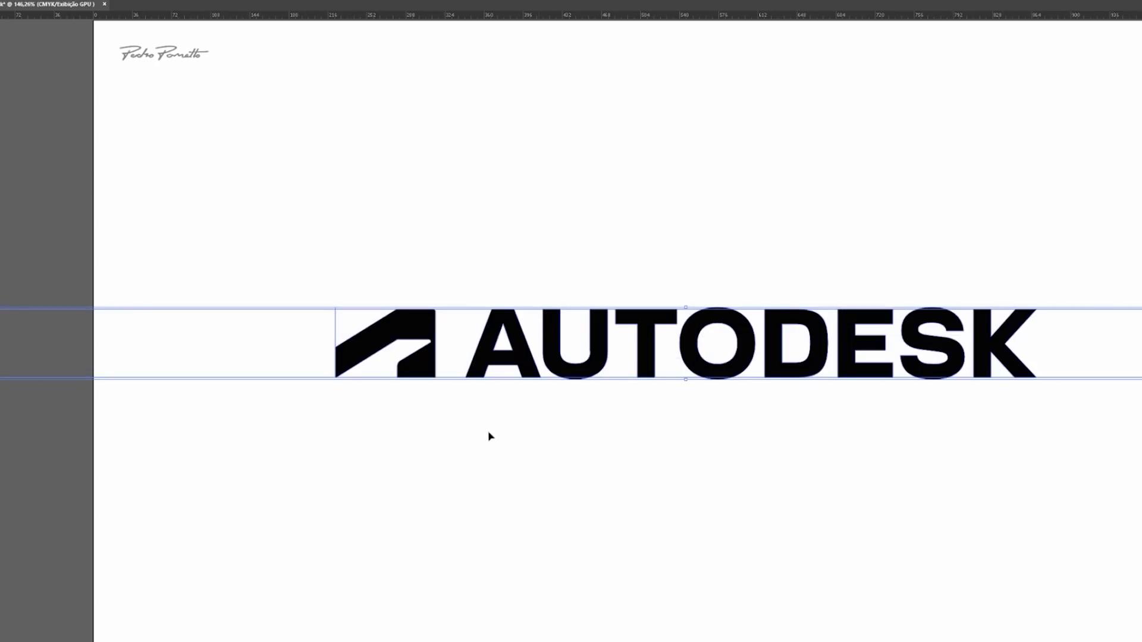
drag(337, 343, 379, 357)
drag(433, 376, 580, 367)
click(560, 262)
drag(587, 101, 850, 557)
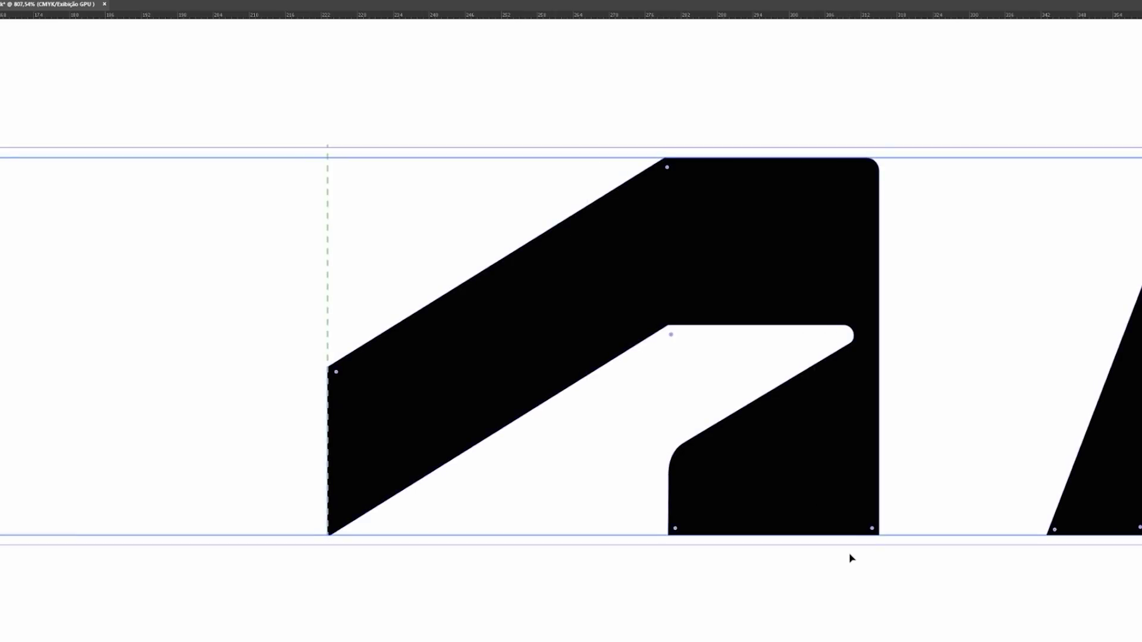
Step: Recolour the dashed vertical line a stronger green and shift it down so it overhangs both horizontal guides
click(326, 240)
key(ctrl+F10)
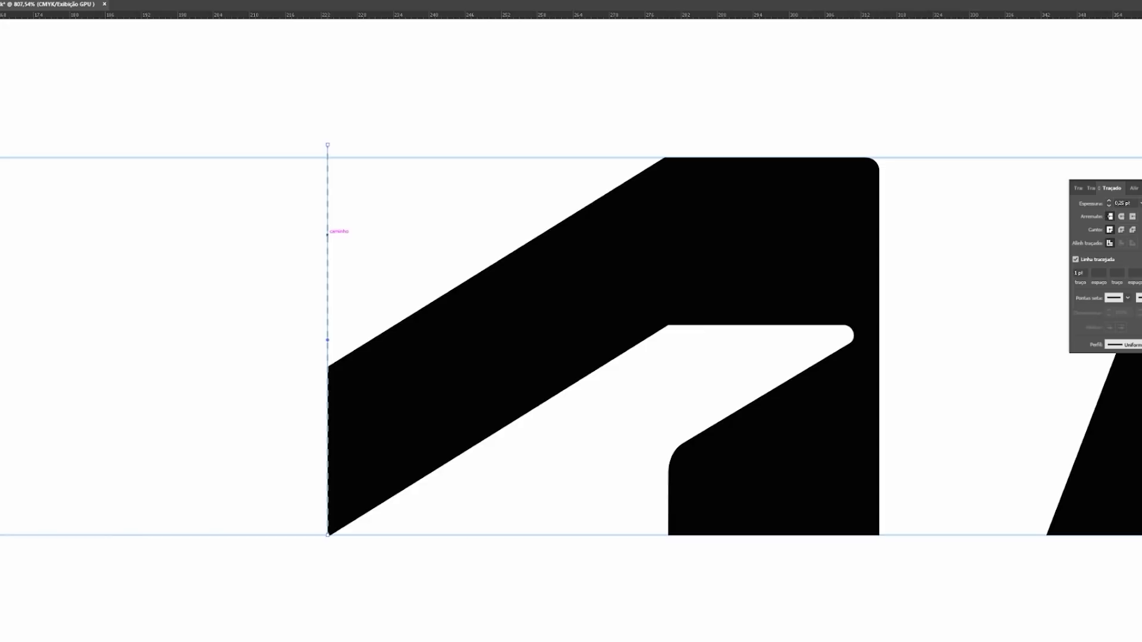
click(492, 100)
key(ctrl+F10)
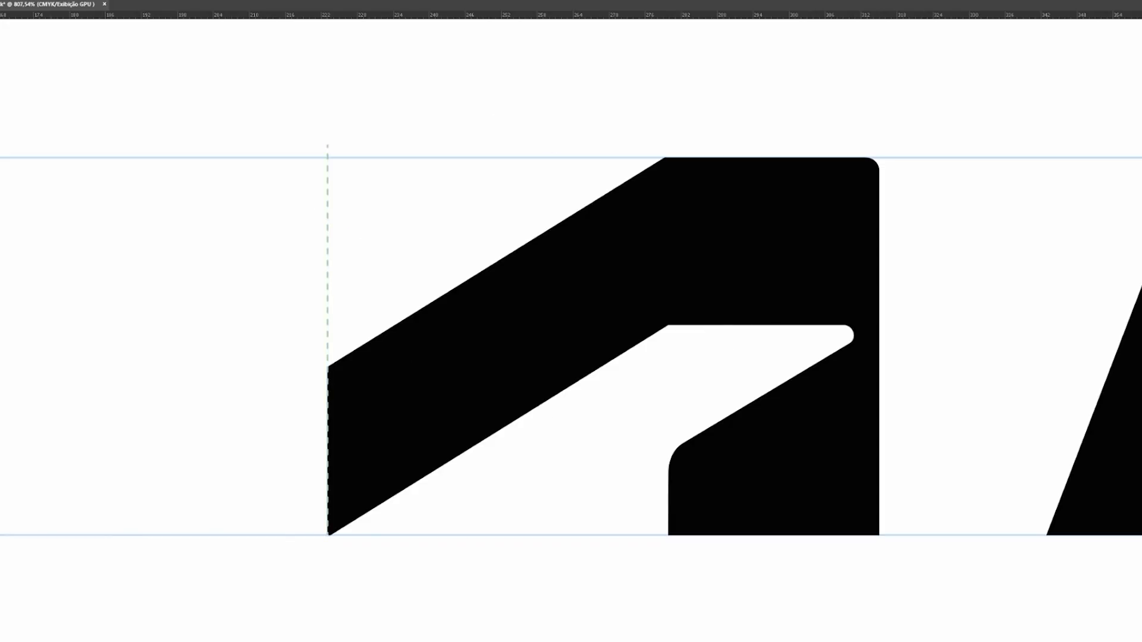
click(327, 224)
click(1141, 144)
click(1141, 156)
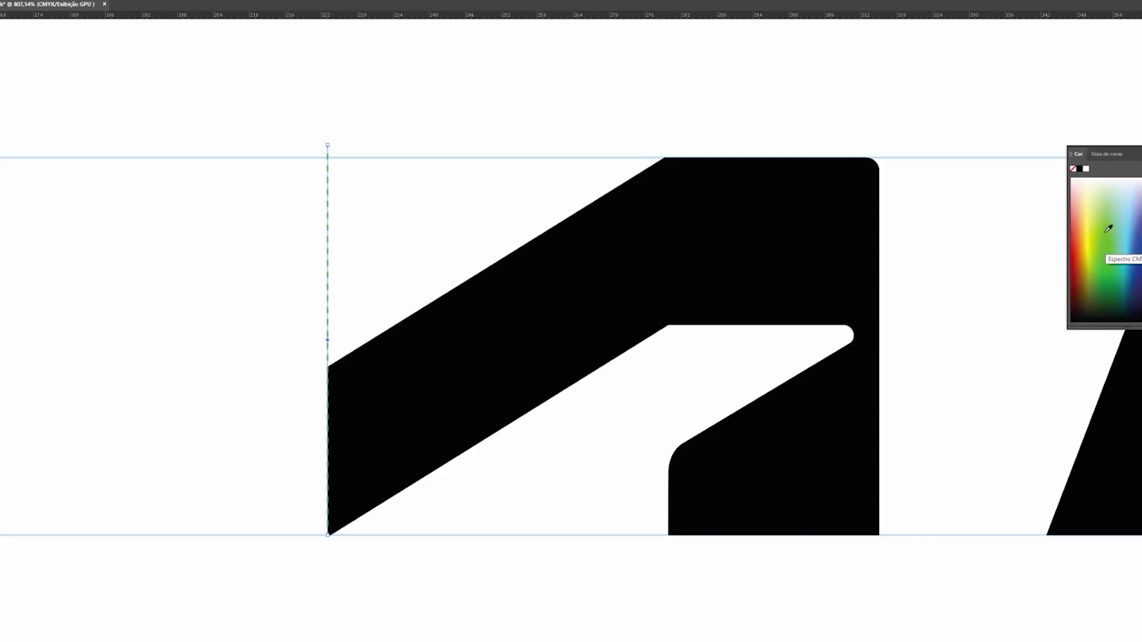
click(713, 101)
drag(579, 391, 583, 368)
click(247, 127)
click(336, 161)
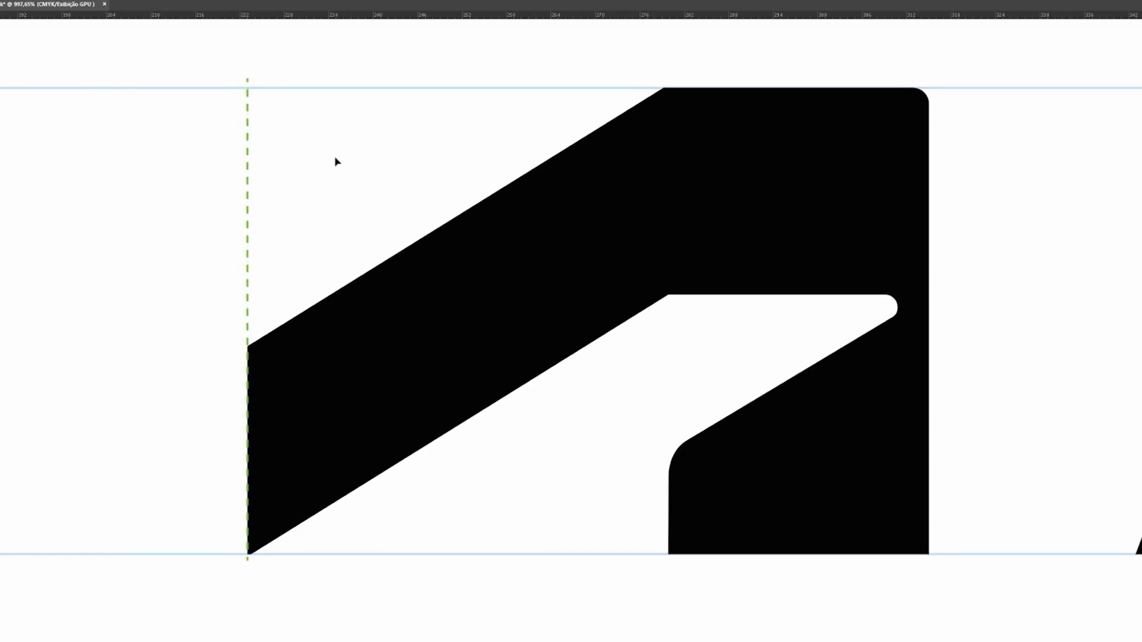
Step: Copy the dashed vertical line to the symbol's inner vertical edge and to its right edge
drag(248, 122, 668, 123)
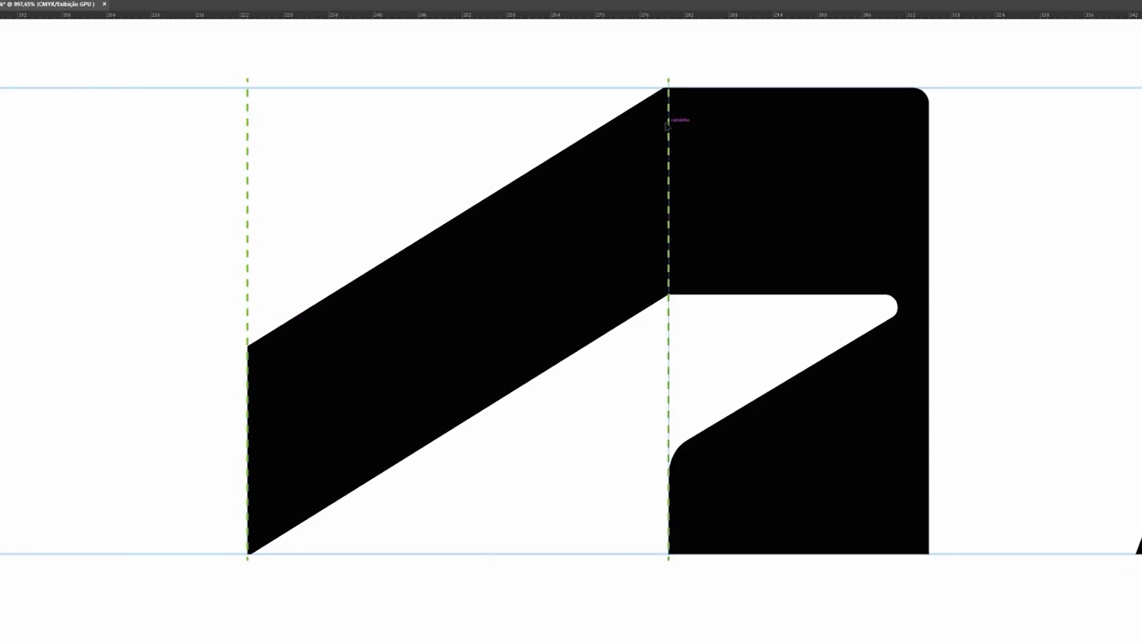
drag(669, 122, 936, 127)
click(738, 366)
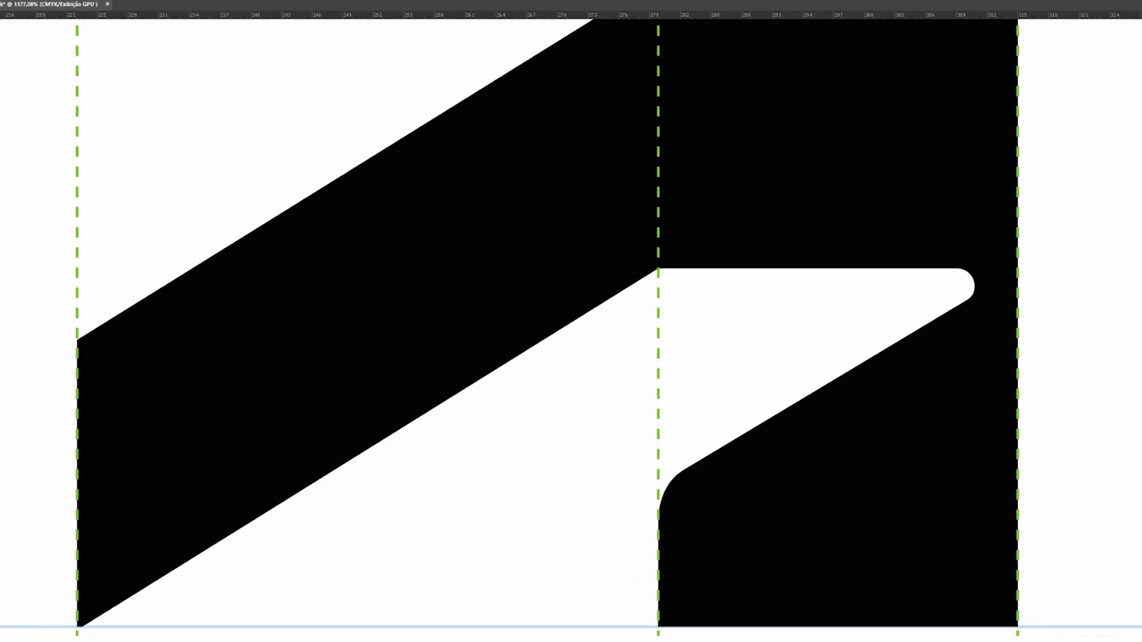
Step: Brush a thick green stroke beside the symbol's inner vertical edge and undo it
mouse_move(651, 632)
mouse_down()
mouse_move(641, 468)
mouse_move(648, 513)
mouse_up()
drag(630, 628, 632, 452)
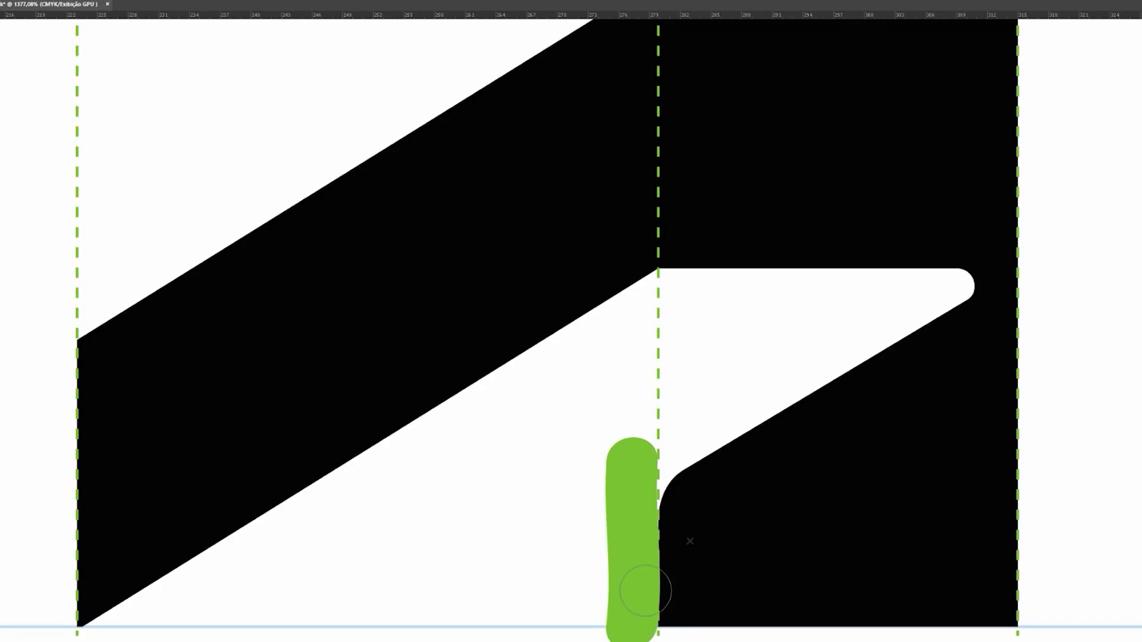
key(ctrl+z)
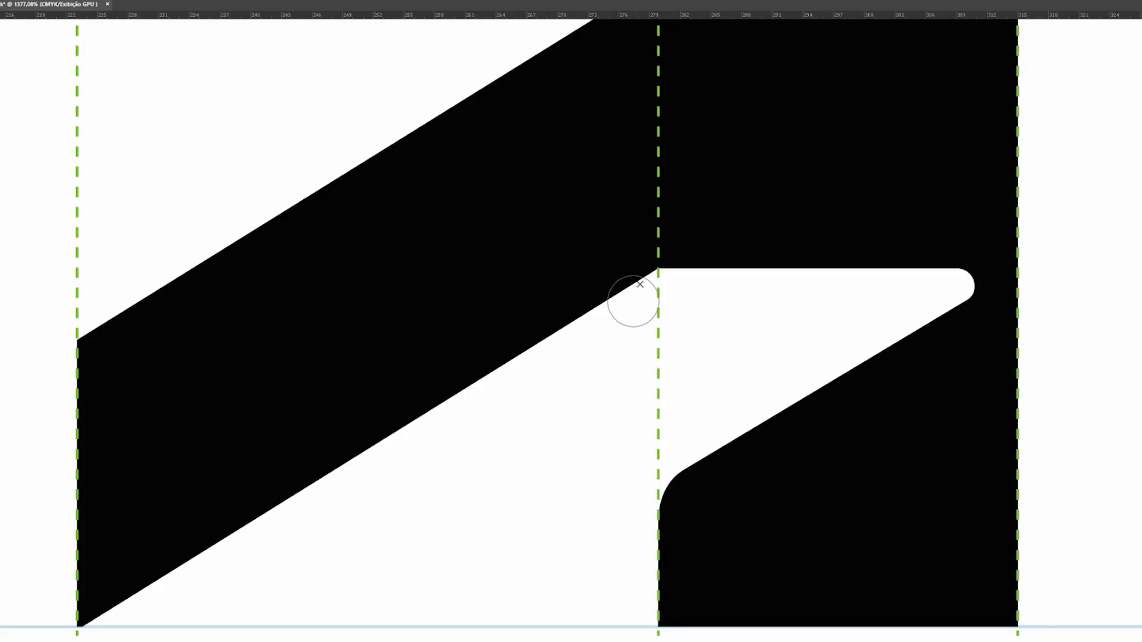
Step: Brush green arrows towards the notch's inner corner and the upper slanted edge's top corner, undoing the second arrow
mouse_move(745, 359)
mouse_down()
mouse_move(696, 339)
mouse_move(684, 309)
mouse_move(740, 306)
mouse_up()
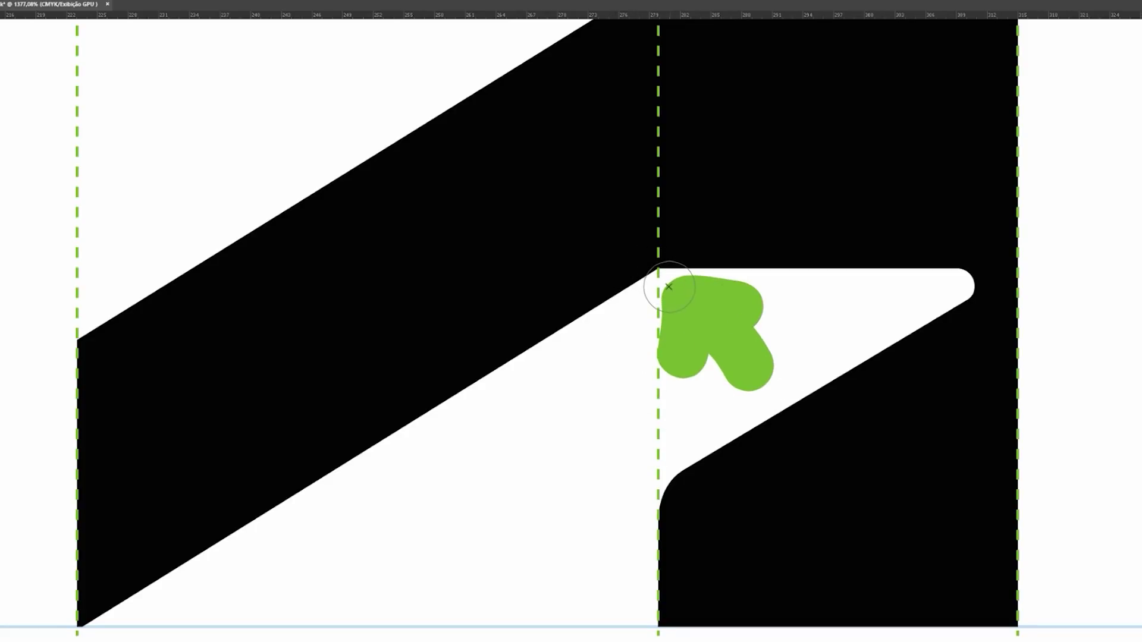
drag(689, 249, 666, 424)
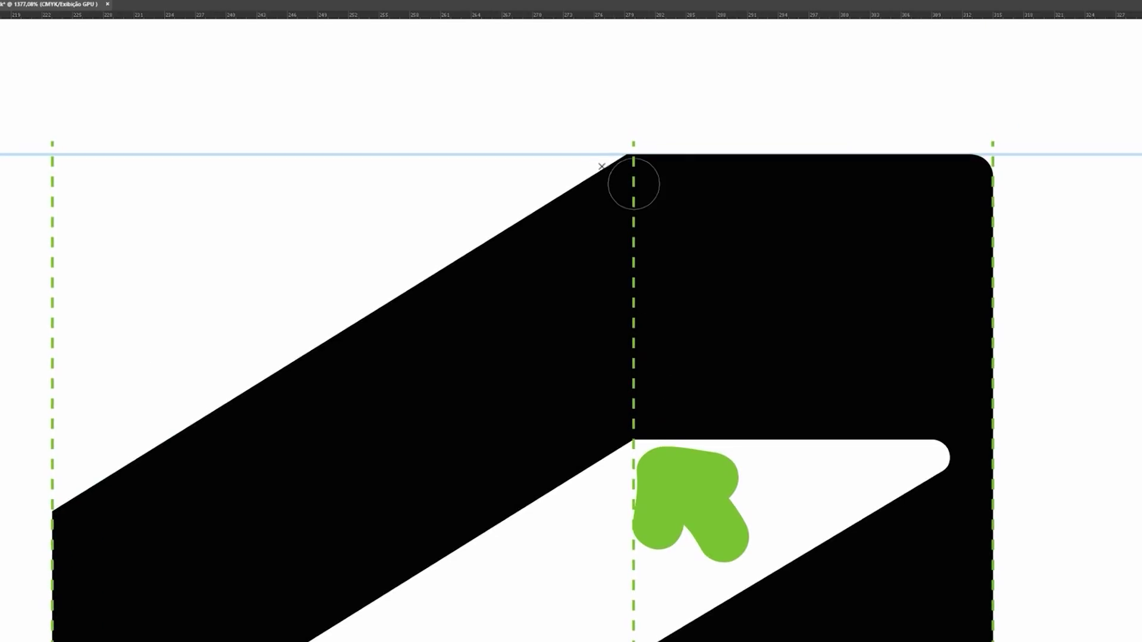
mouse_move(365, 107)
mouse_down()
mouse_move(503, 119)
mouse_move(470, 149)
mouse_move(543, 168)
mouse_move(526, 131)
mouse_up()
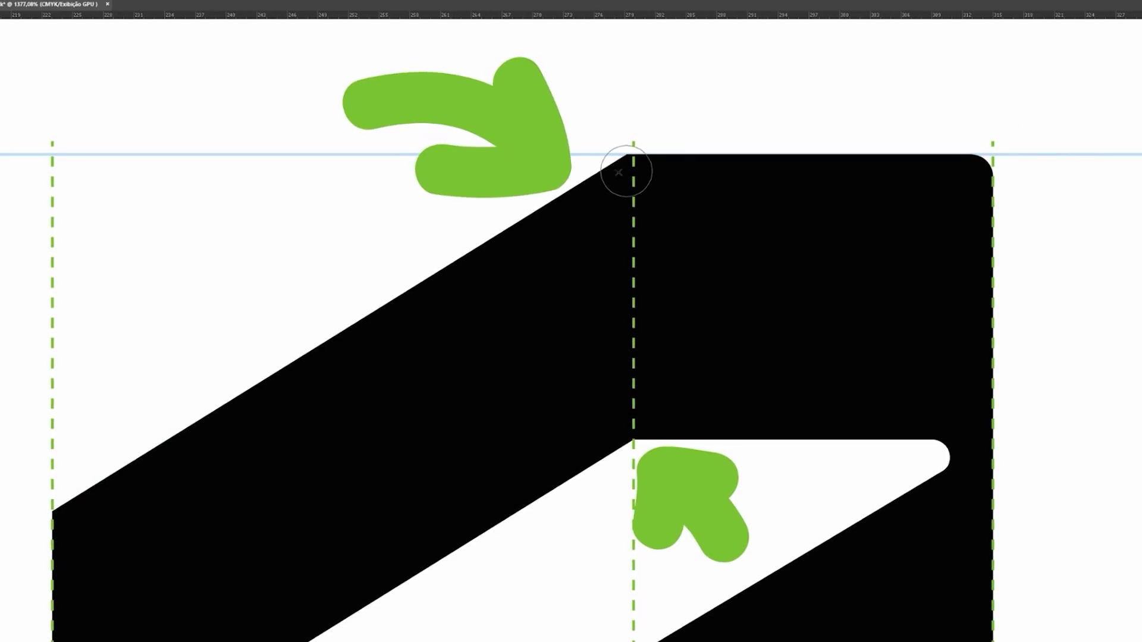
key(ctrl+z)
key(ctrl+z)
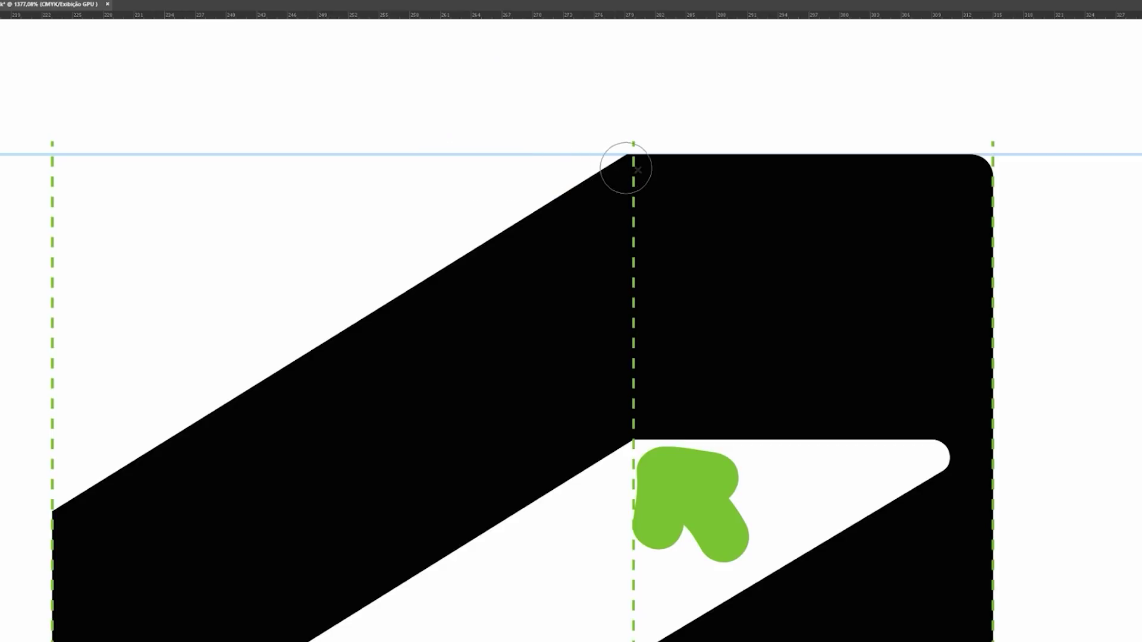
drag(650, 168, 602, 181)
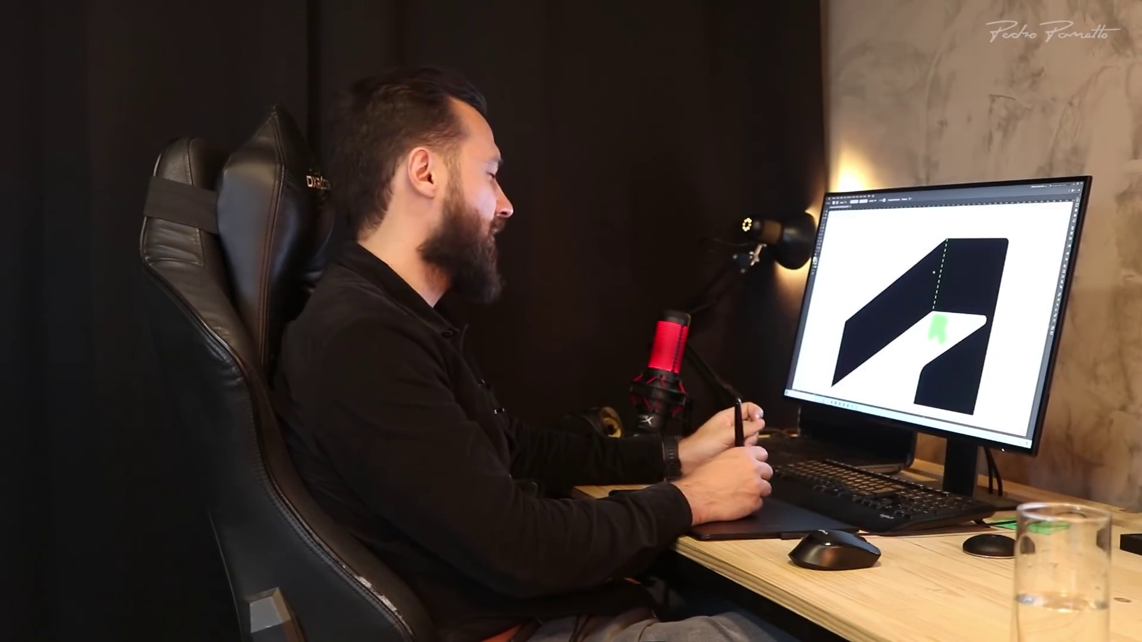
drag(933, 290, 925, 284)
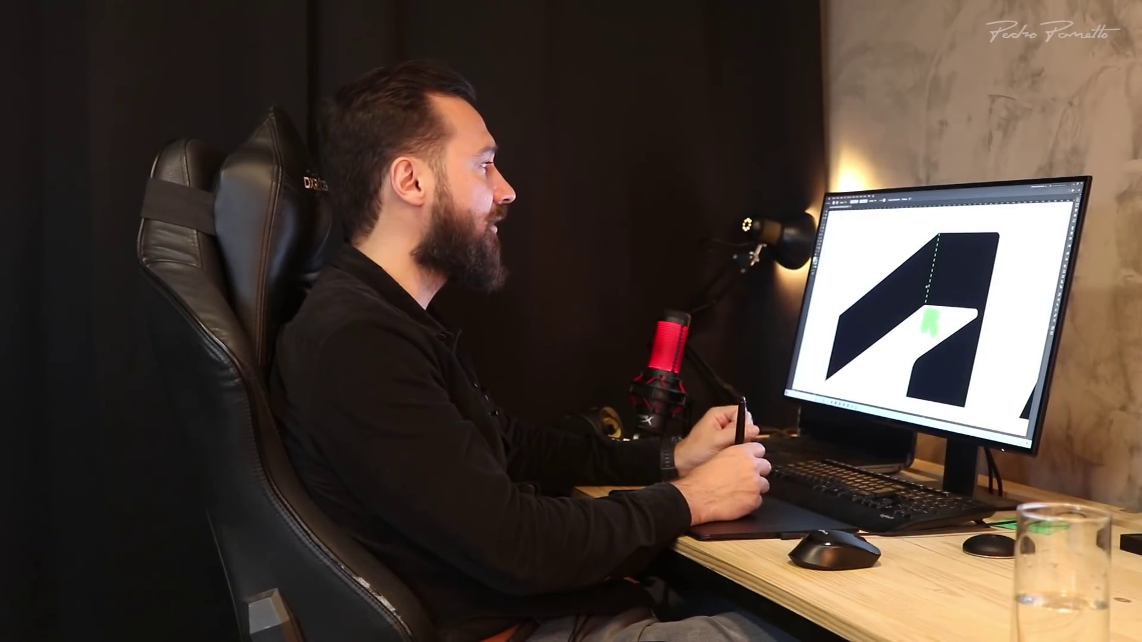
drag(915, 296, 938, 301)
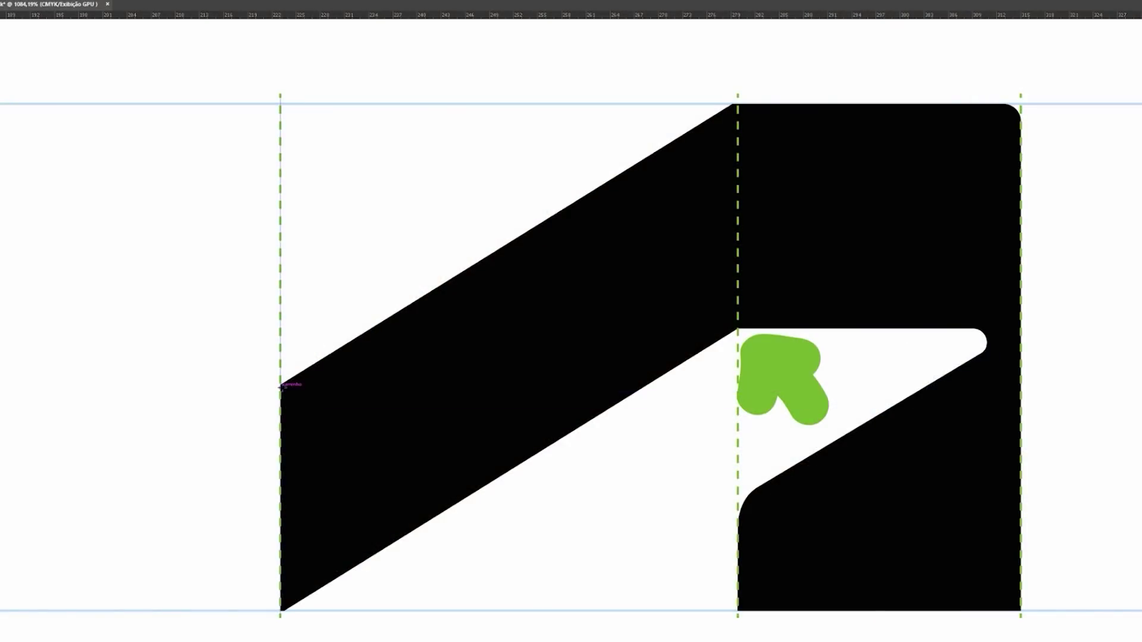
Step: Draw a green line along the symbol's upper slanted edge and try a dashed stroke on it
mouse_move(281, 384)
mouse_down()
mouse_move(633, 204)
mouse_move(763, 118)
mouse_move(735, 104)
mouse_up()
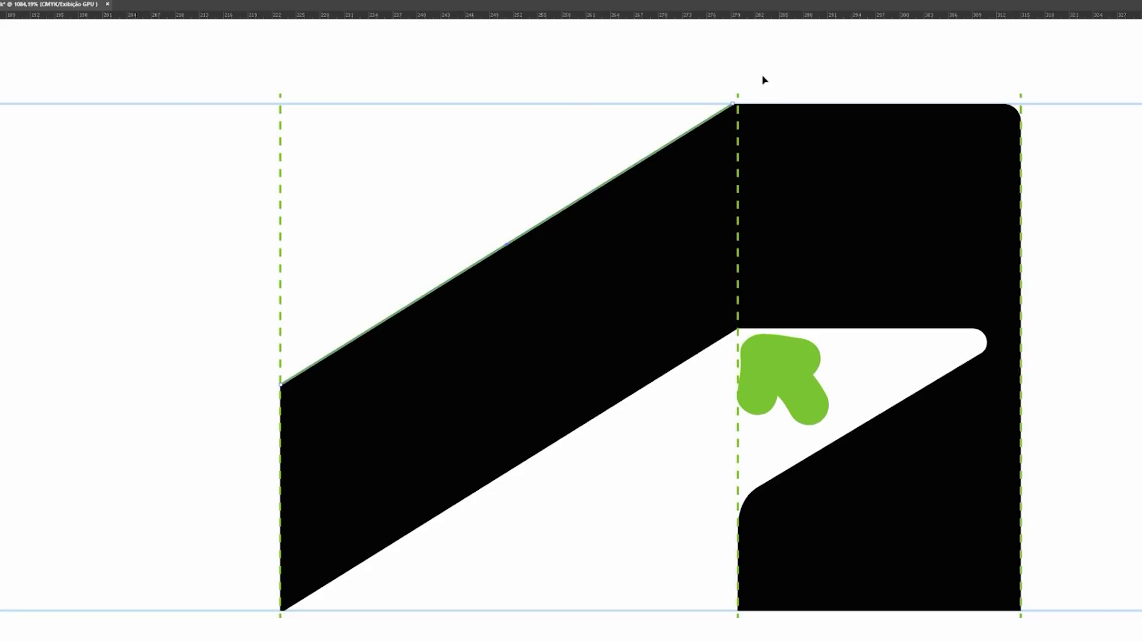
key(ctrl+F10)
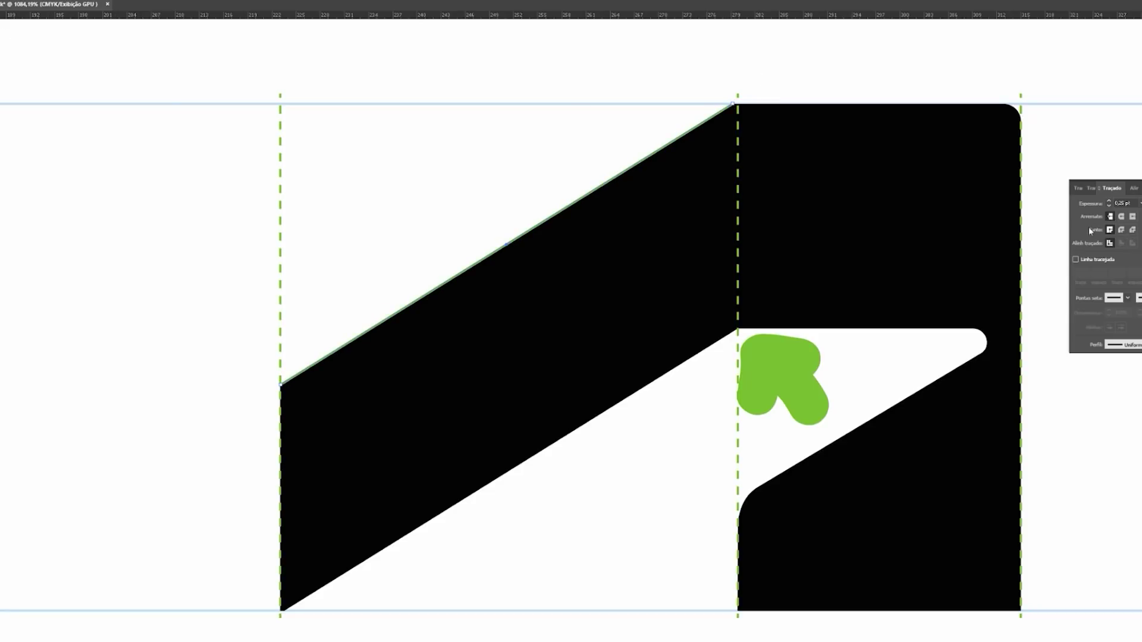
click(1090, 263)
click(1090, 262)
click(1081, 169)
click(705, 122)
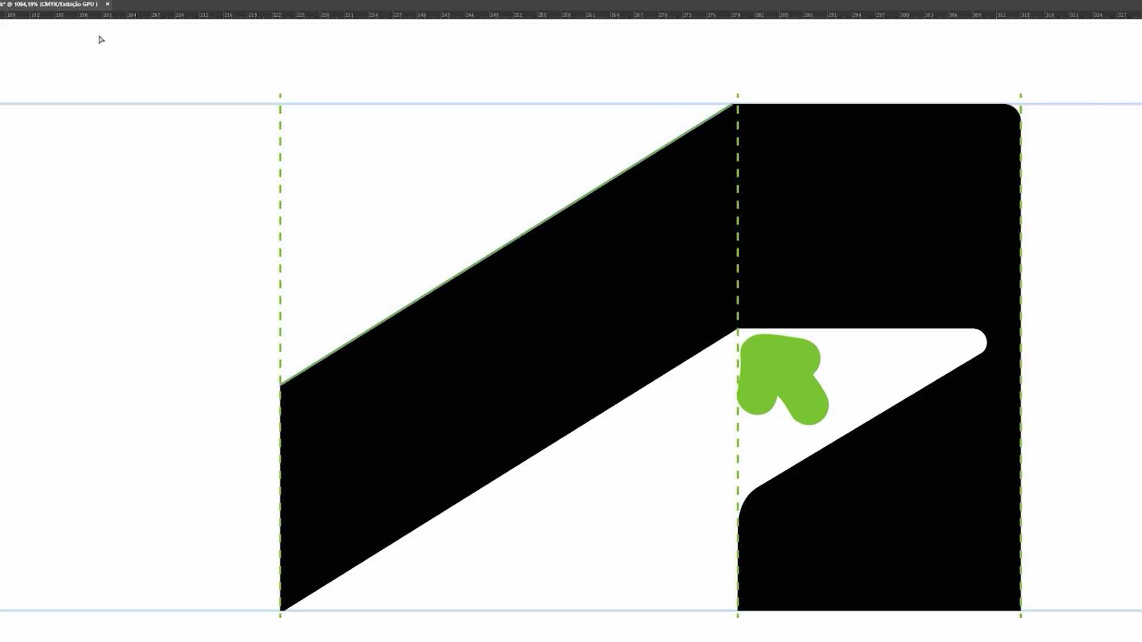
Step: Snap the slanted line's upper end to the middle vertical guide and copy the line to the lower slanted edge
drag(736, 105, 738, 105)
drag(734, 104, 759, 93)
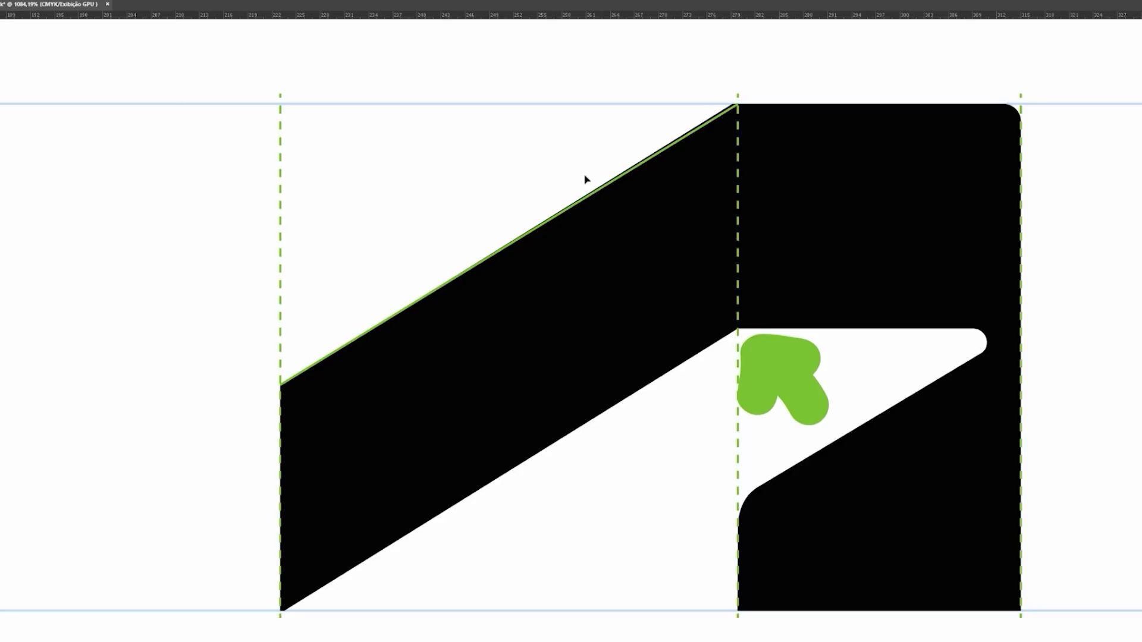
drag(613, 182, 635, 410)
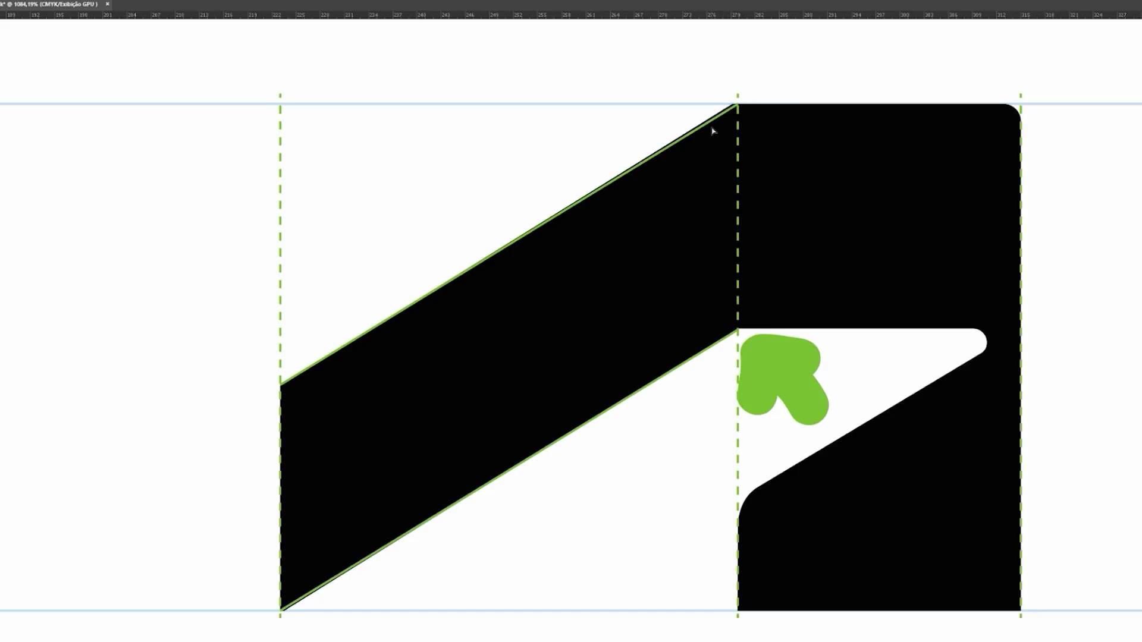
Step: Delete both slanted lines and remove the green brush arrow from the notch
drag(518, 160, 606, 231)
key(Delete)
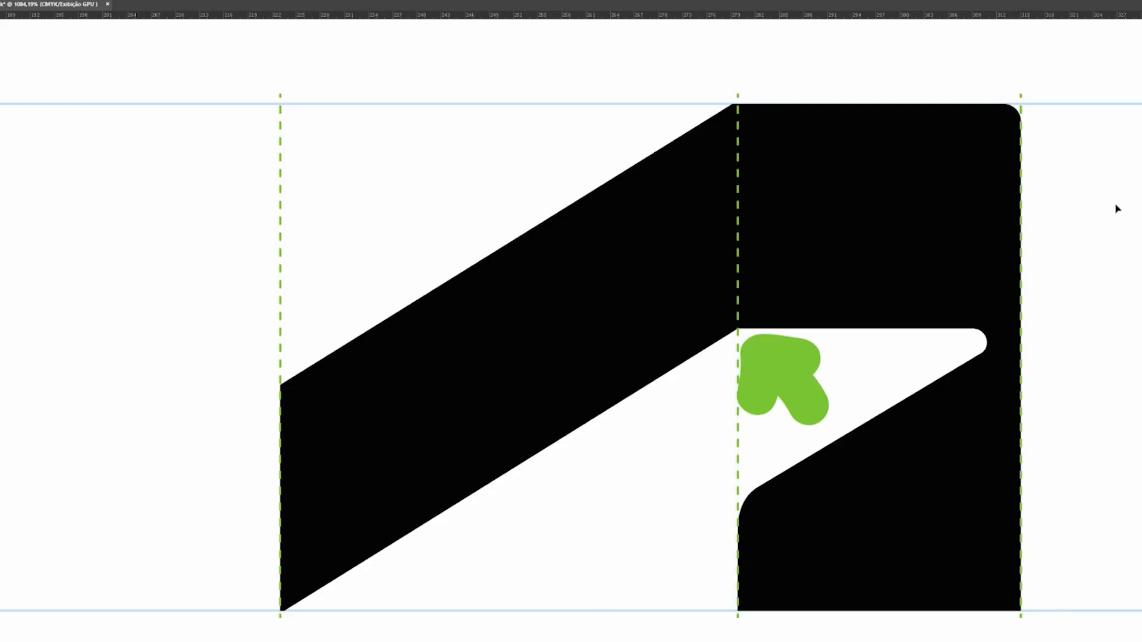
drag(1047, 171, 988, 167)
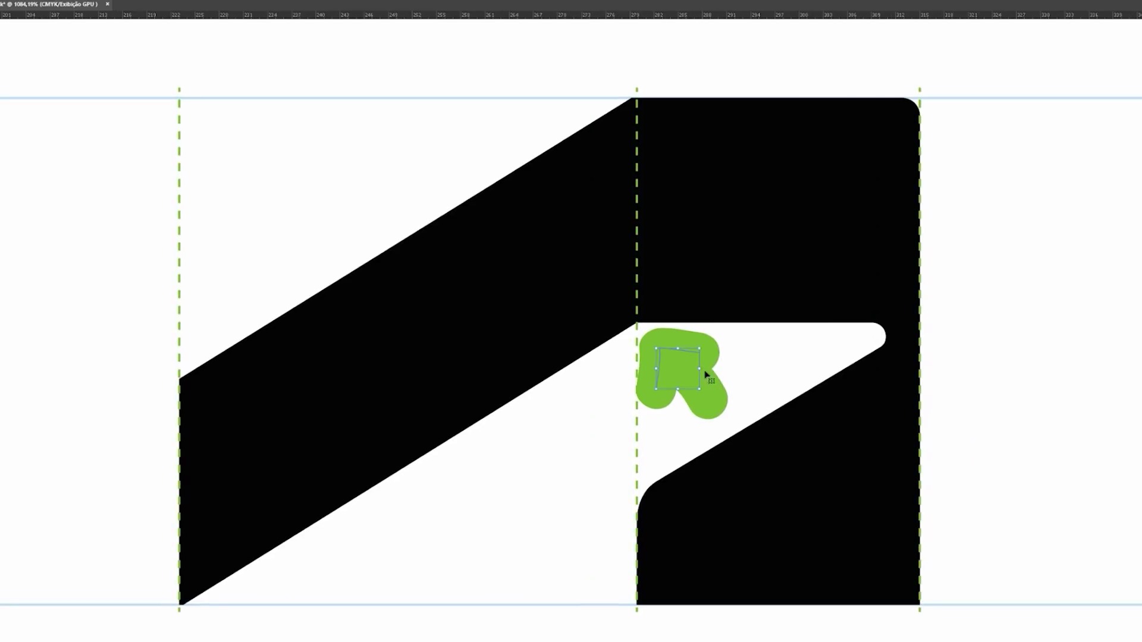
key(ctrl+z)
key(ctrl+z)
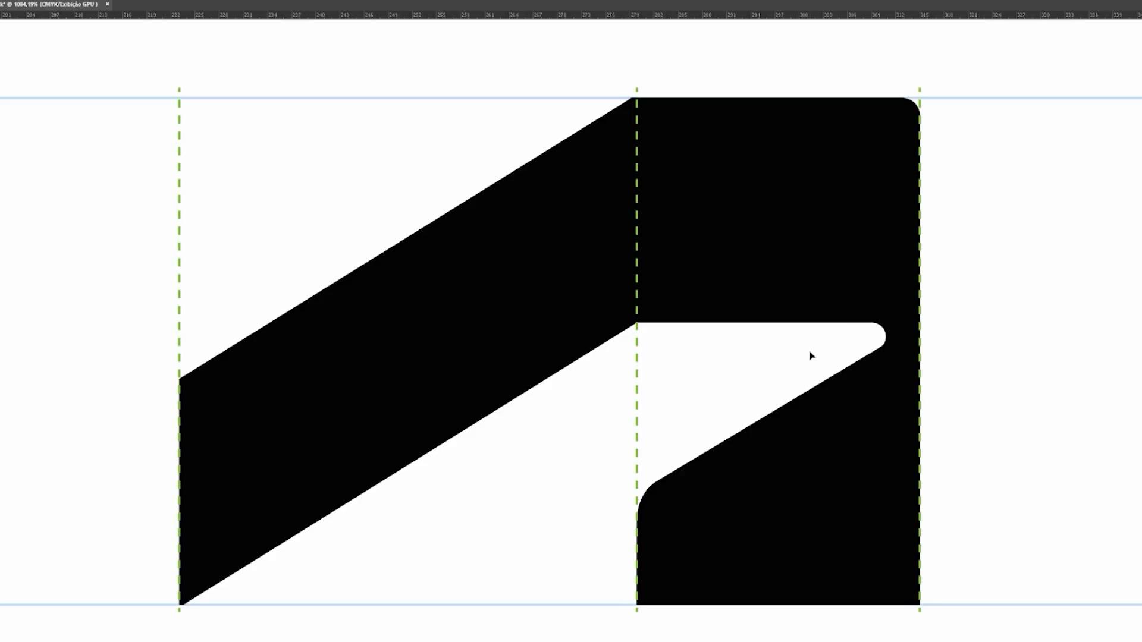
Step: Draw a small green-outlined circle inside the notch's rounded end
drag(1, 67, 8, 89)
drag(870, 336, 883, 347)
click(1001, 270)
key(z)
drag(886, 224, 992, 269)
drag(961, 248, 833, 362)
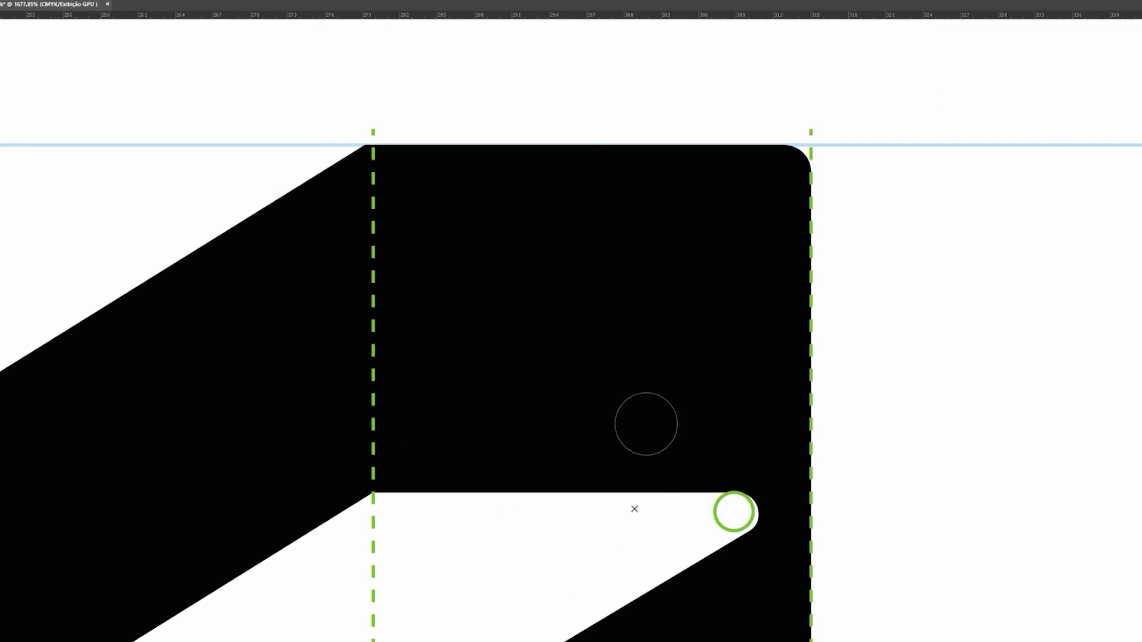
Step: Brush a curved green arrow from the notch's rounded end up towards the symbol's rounded upper-right corner
drag(629, 510, 596, 395)
drag(632, 233, 666, 219)
mouse_move(628, 174)
mouse_down()
mouse_move(710, 174)
mouse_move(711, 260)
mouse_up()
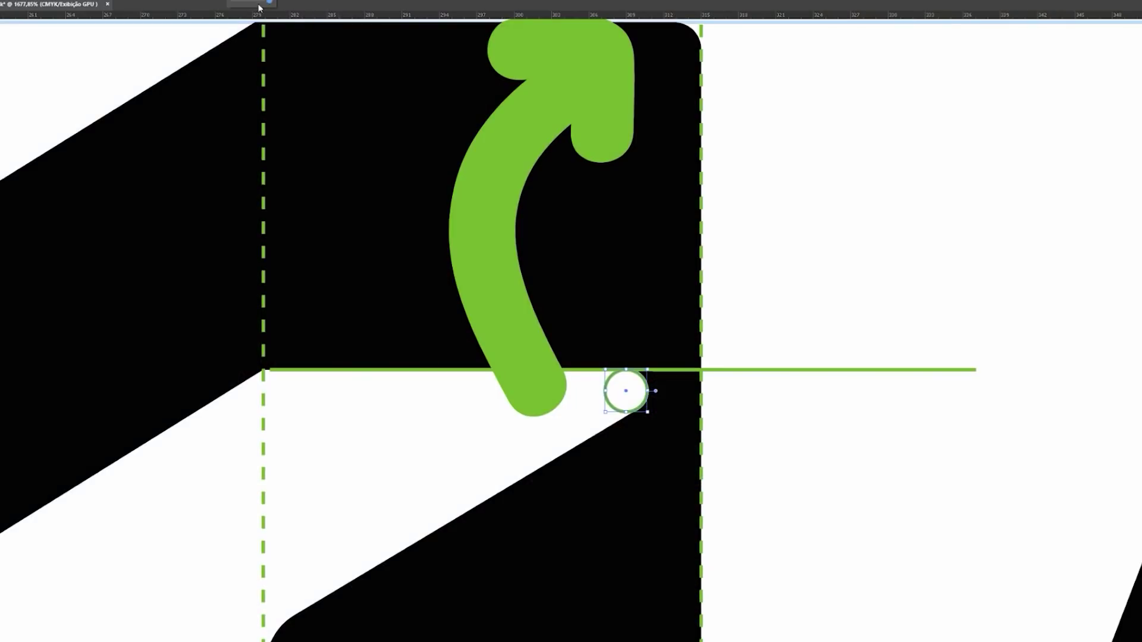
Step: Make the circle in the notch's rounded end semi-transparent
click(954, 188)
drag(907, 244, 877, 312)
click(606, 508)
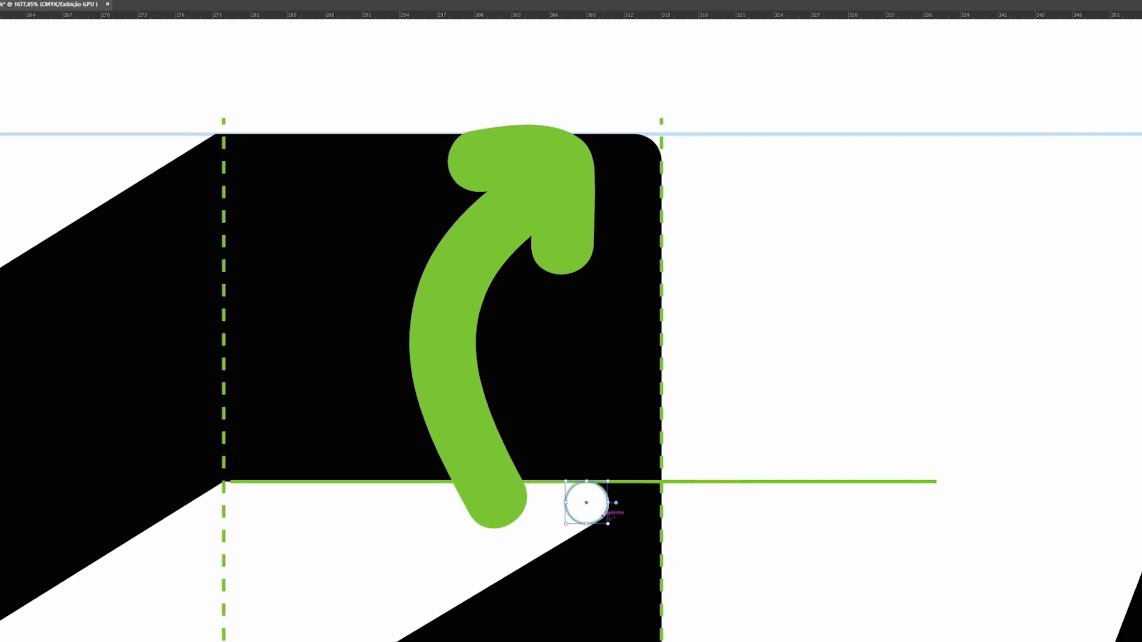
click(902, 415)
Step: Try a dashed stroke on the circle in the notch
click(608, 500)
key(ctrl+F10)
click(1075, 259)
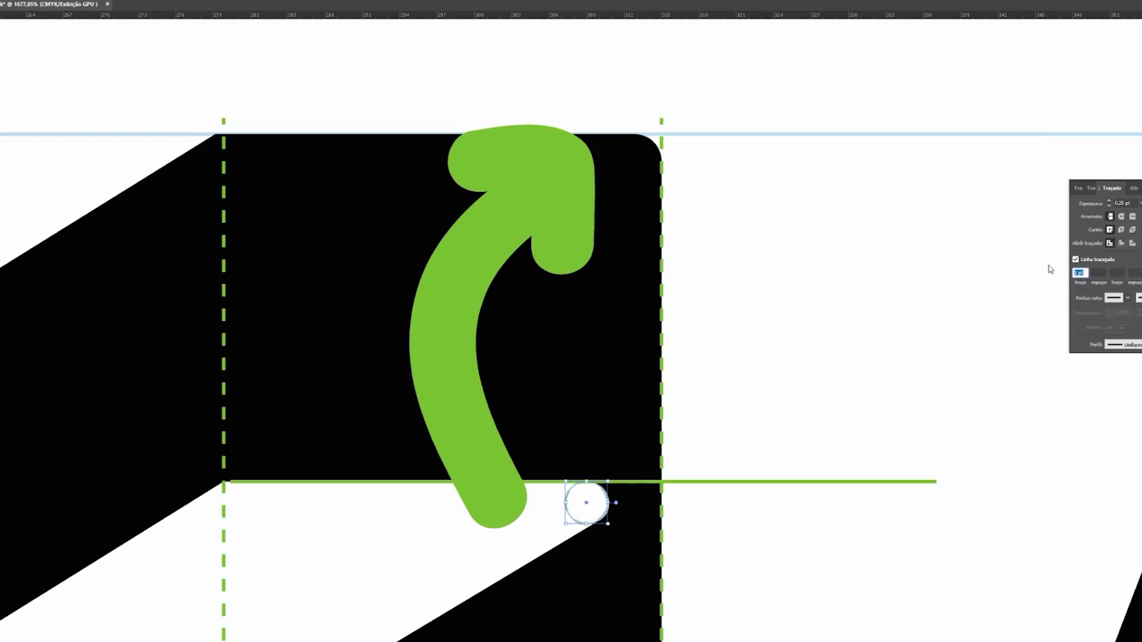
click(976, 270)
click(600, 510)
Step: Copy the notch circle into the symbol's rounded upper-right corner, touching the upper and right guides
drag(613, 513, 661, 171)
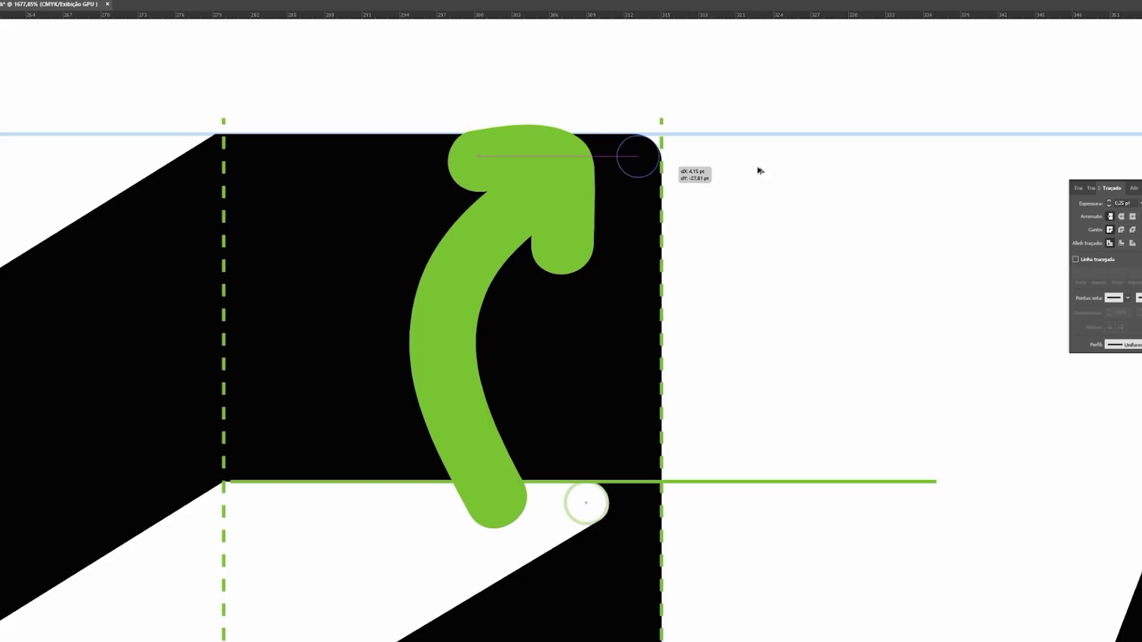
drag(760, 171, 751, 172)
click(630, 178)
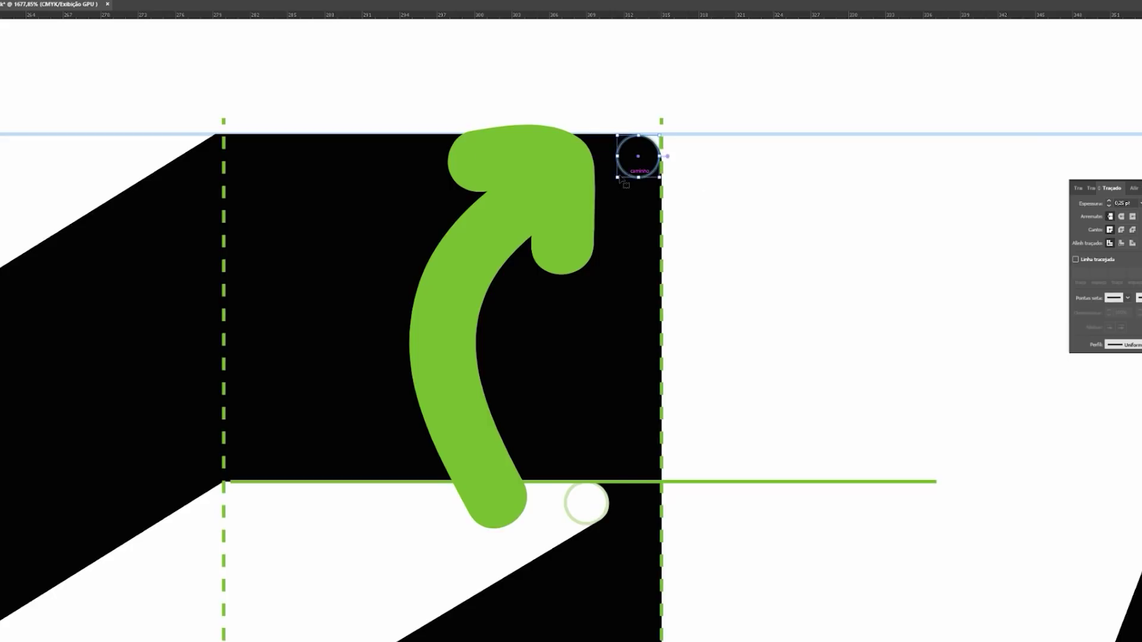
Step: Try enlarging and re-copying the circle at the symbol's upper-right corner, undoing each attempt
drag(616, 178, 598, 189)
click(819, 142)
key(ctrl+z)
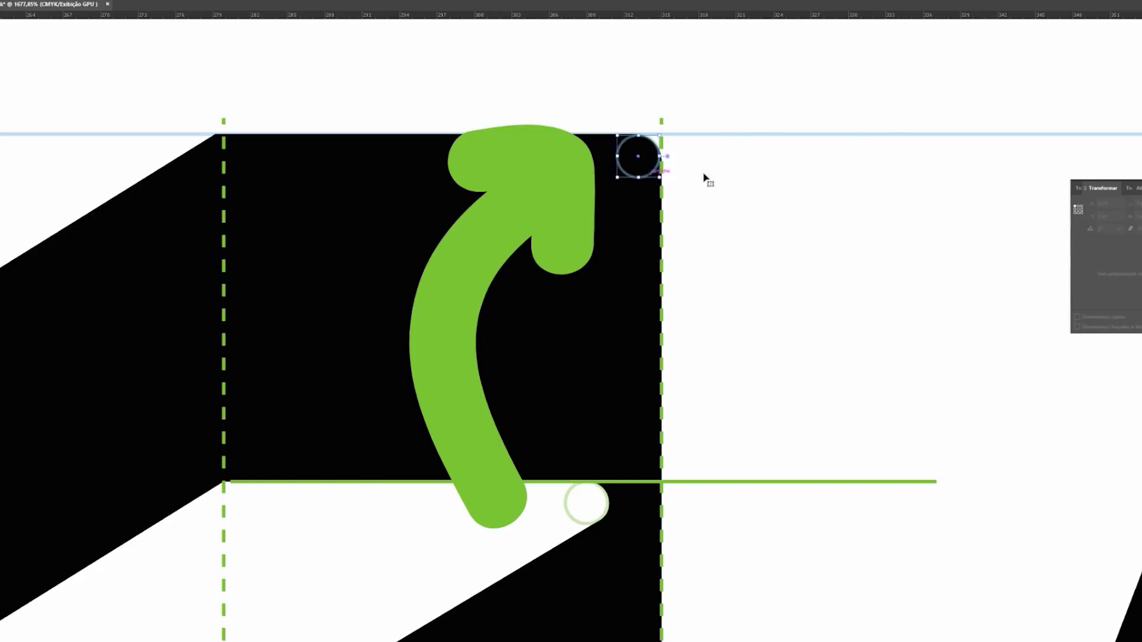
key(ctrl+z)
drag(604, 516, 654, 176)
key(ctrl+z)
Step: Try a larger circle about 5.46 pt wide in the upper-right corner and undo back to the same-size copy
drag(568, 504, 660, 154)
key(Return)
click(795, 179)
drag(642, 201, 641, 204)
key(ctrl+z)
key(ctrl+z)
key(ctrl+z)
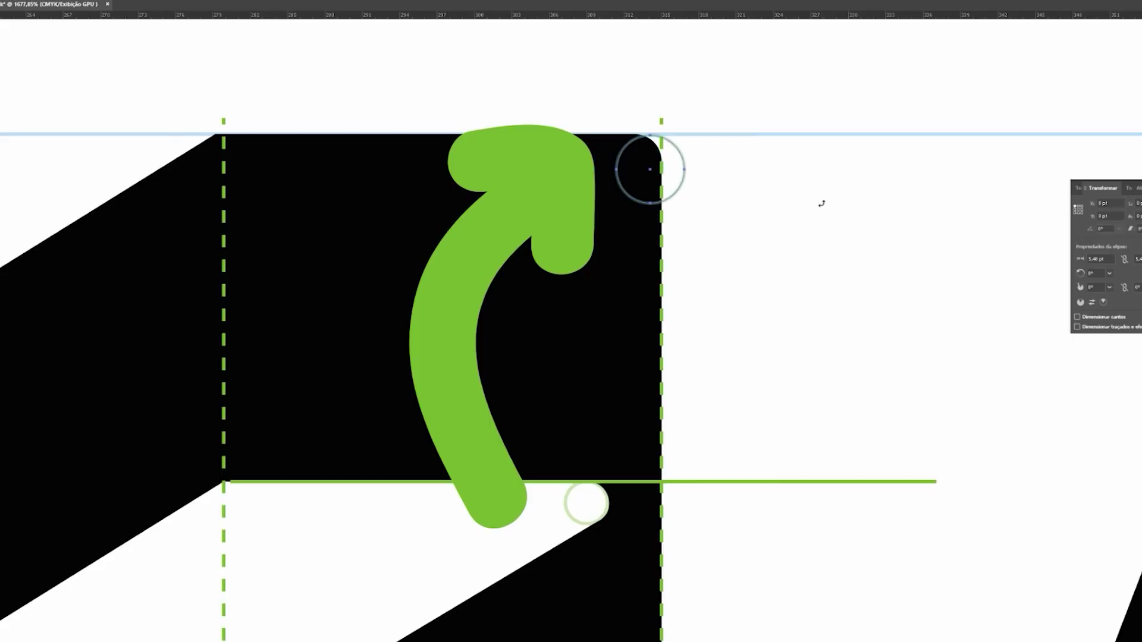
click(675, 187)
click(676, 190)
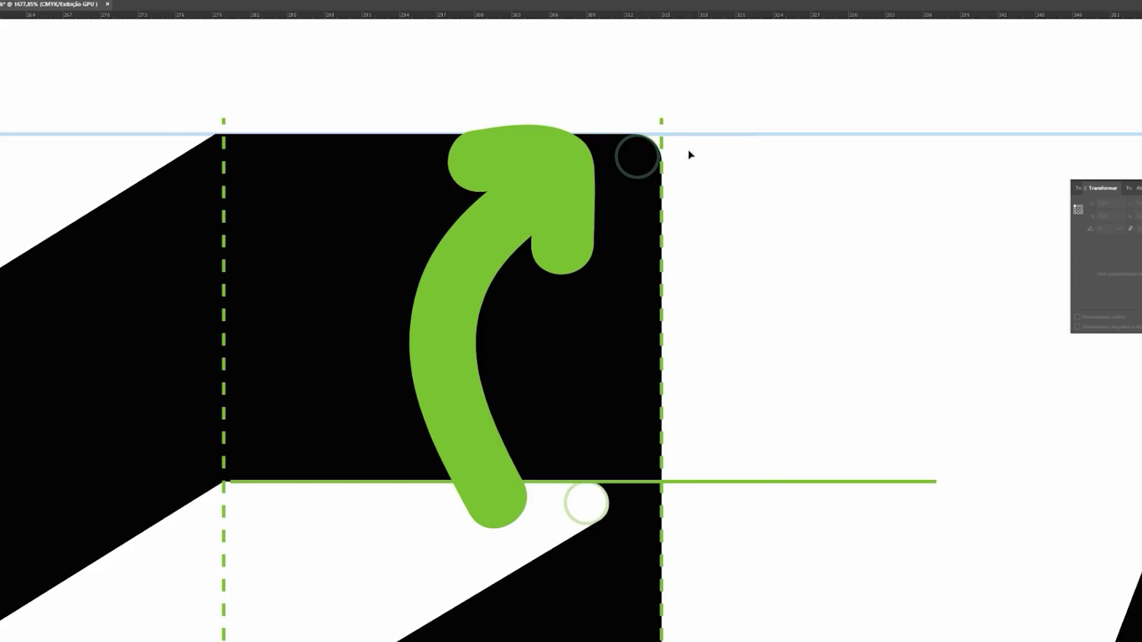
Step: Swap the notch circle's green outline for a solid fill
key(z)
drag(791, 271, 773, 268)
drag(687, 447, 833, 441)
drag(539, 489, 665, 487)
scroll(732, 485, up, 3)
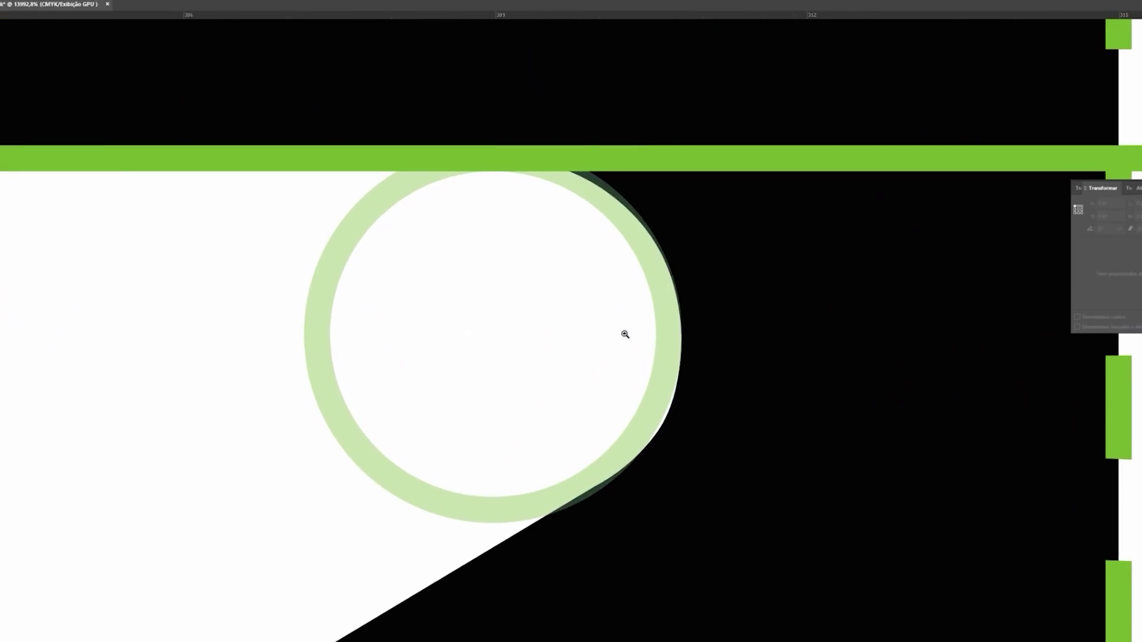
drag(331, 334, 263, 237)
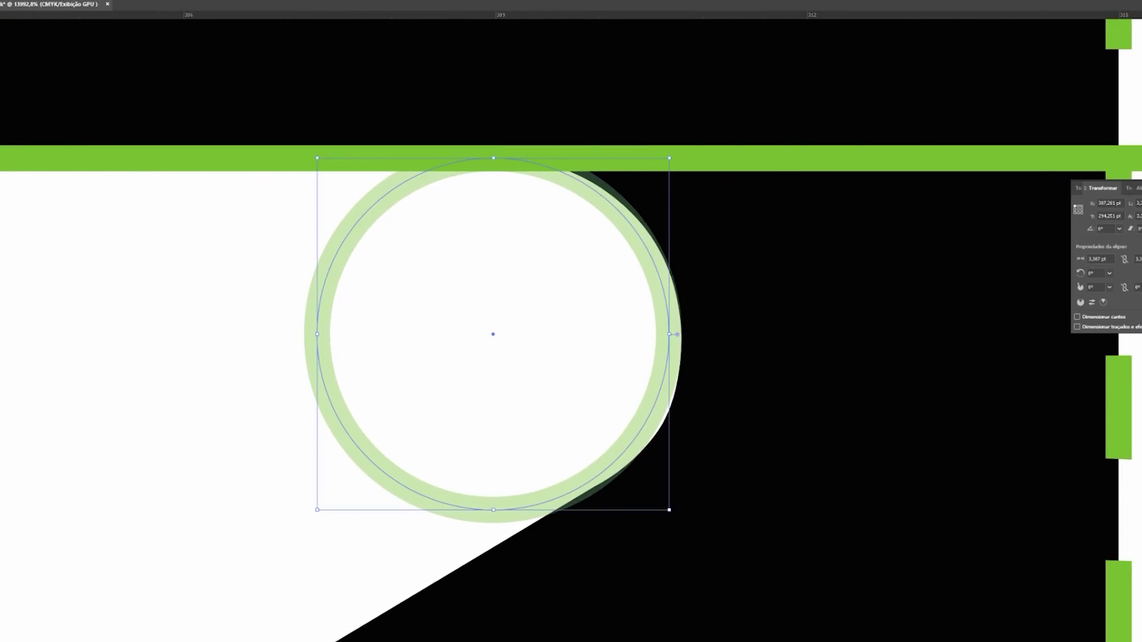
key(shift+x)
click(234, 209)
Step: Delete the horizontal green line above the notch and shift the filled circle to fit the notch's rounded end
click(617, 270)
click(726, 158)
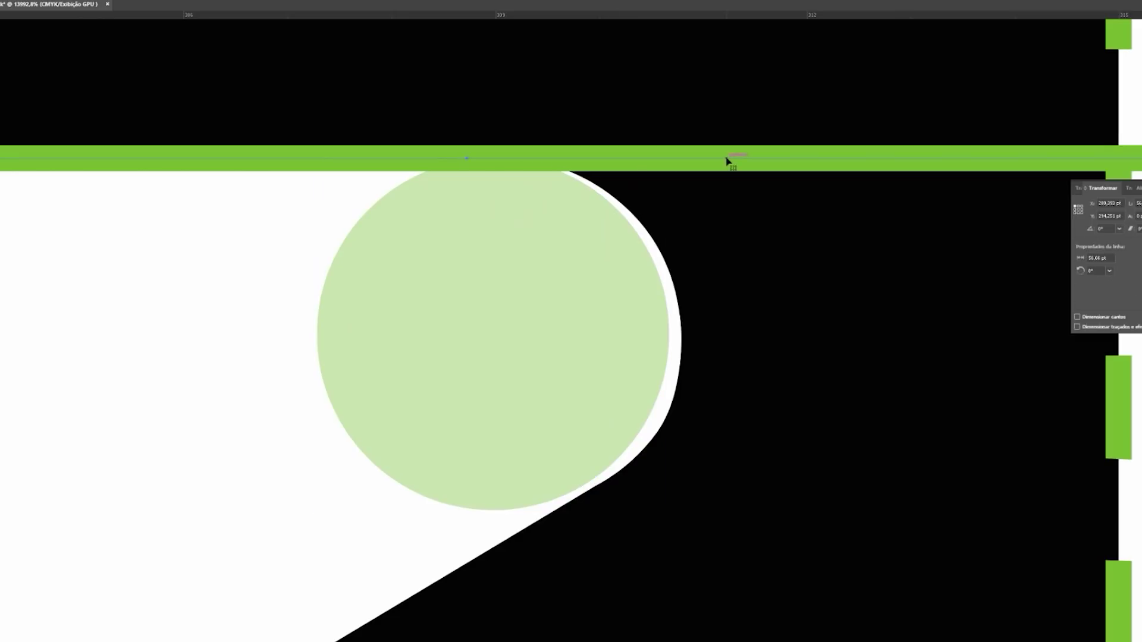
key(Delete)
drag(574, 232, 585, 236)
key(ctrl+shift+a)
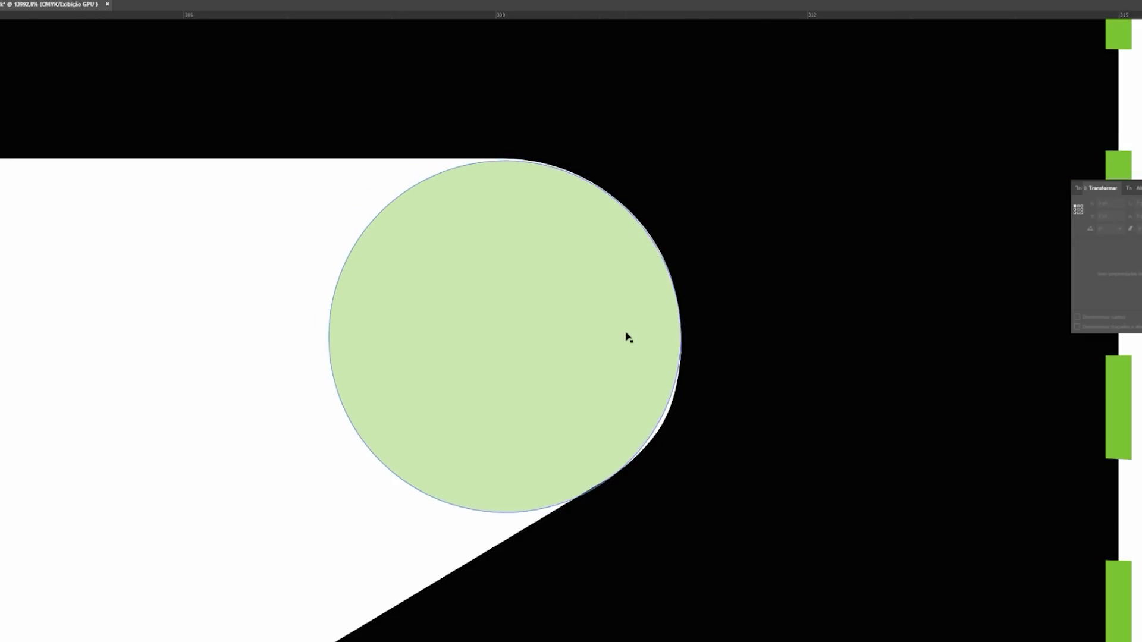
Step: Place a dashed green line along the symbol's upper slanted edge and put a copy along the notch's slanted edge
drag(738, 301, 535, 250)
drag(123, 269, 135, 225)
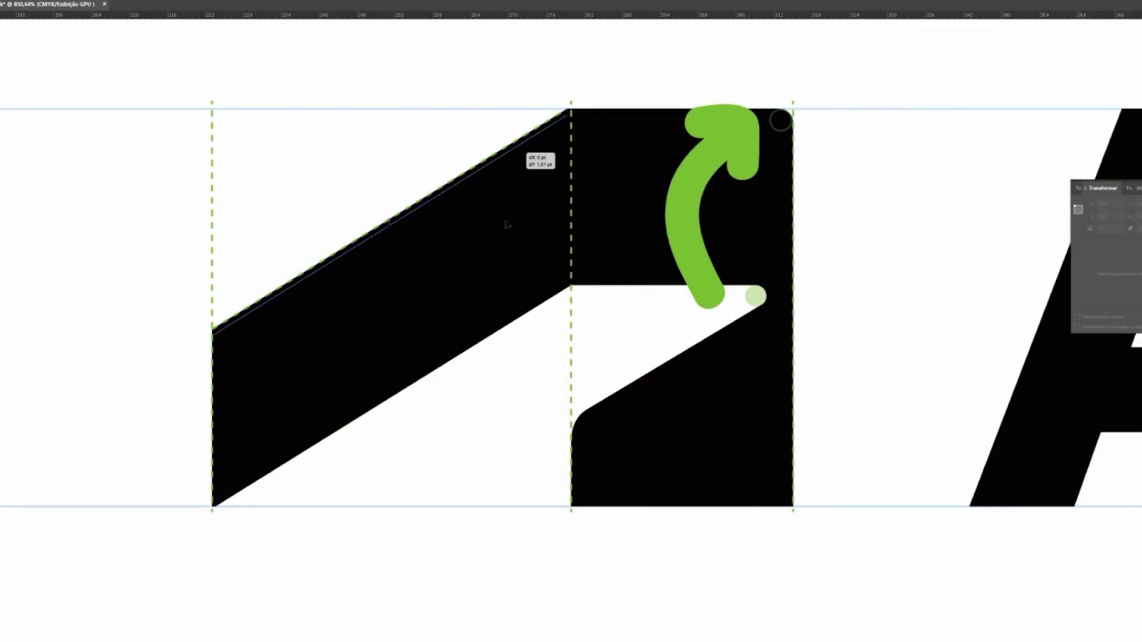
drag(507, 224, 508, 328)
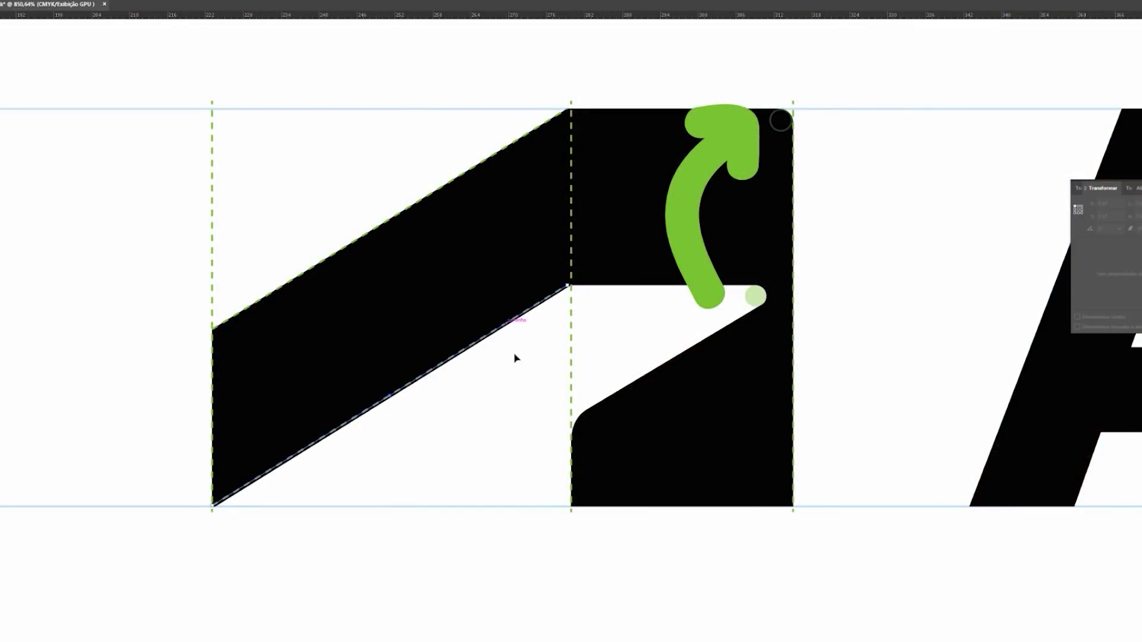
click(602, 346)
drag(541, 306, 817, 270)
click(912, 262)
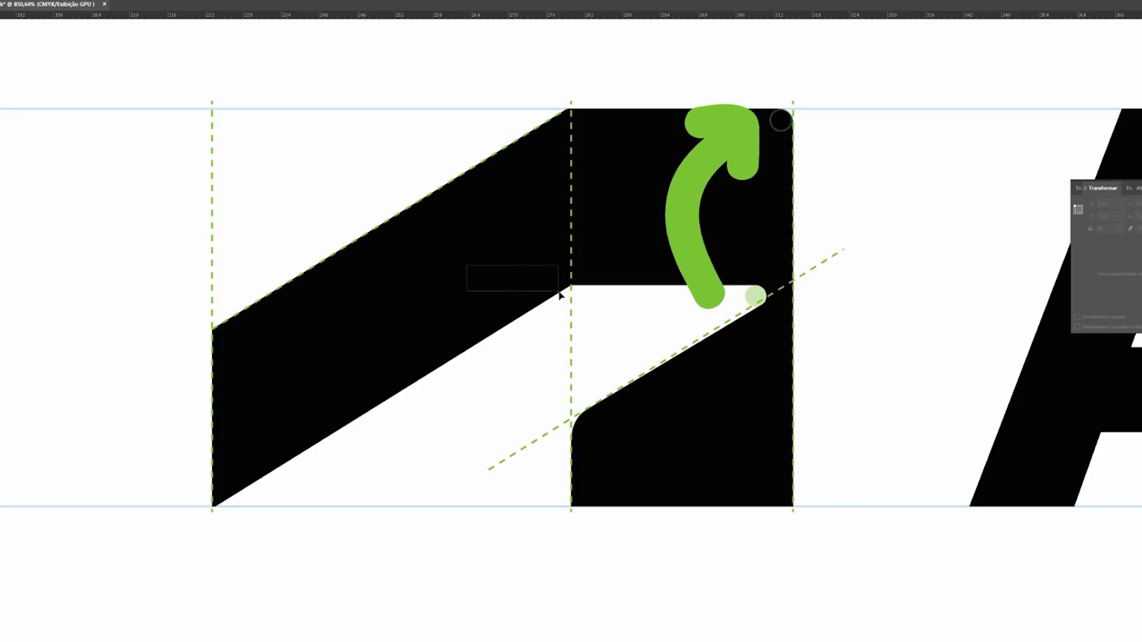
drag(570, 123, 740, 137)
drag(554, 355, 616, 255)
drag(604, 301, 497, 474)
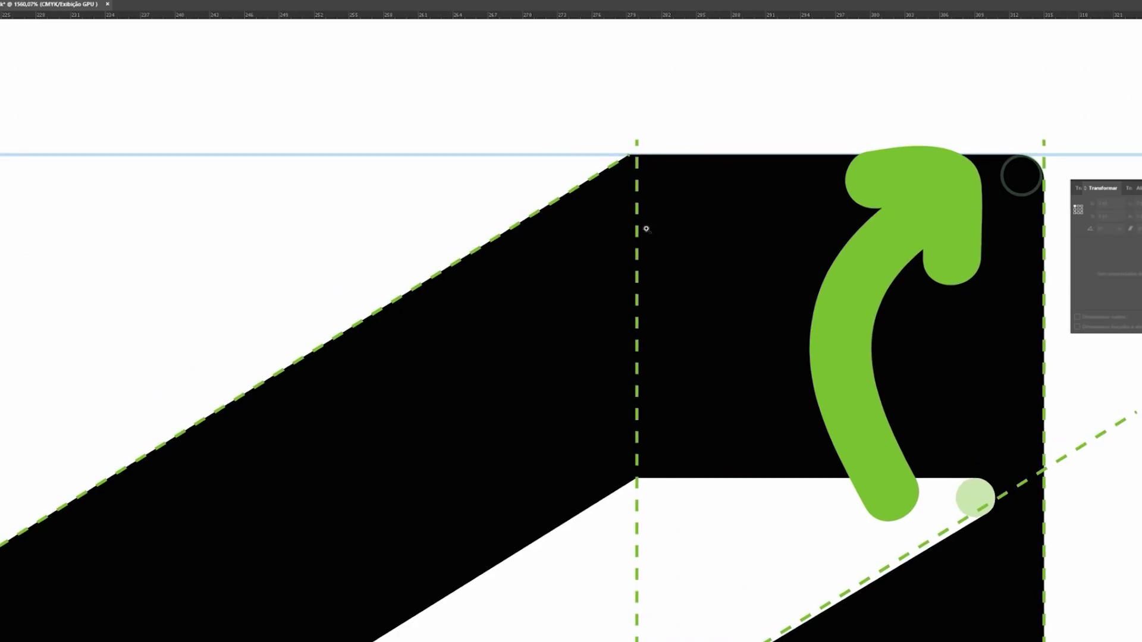
scroll(646, 229, down, 3)
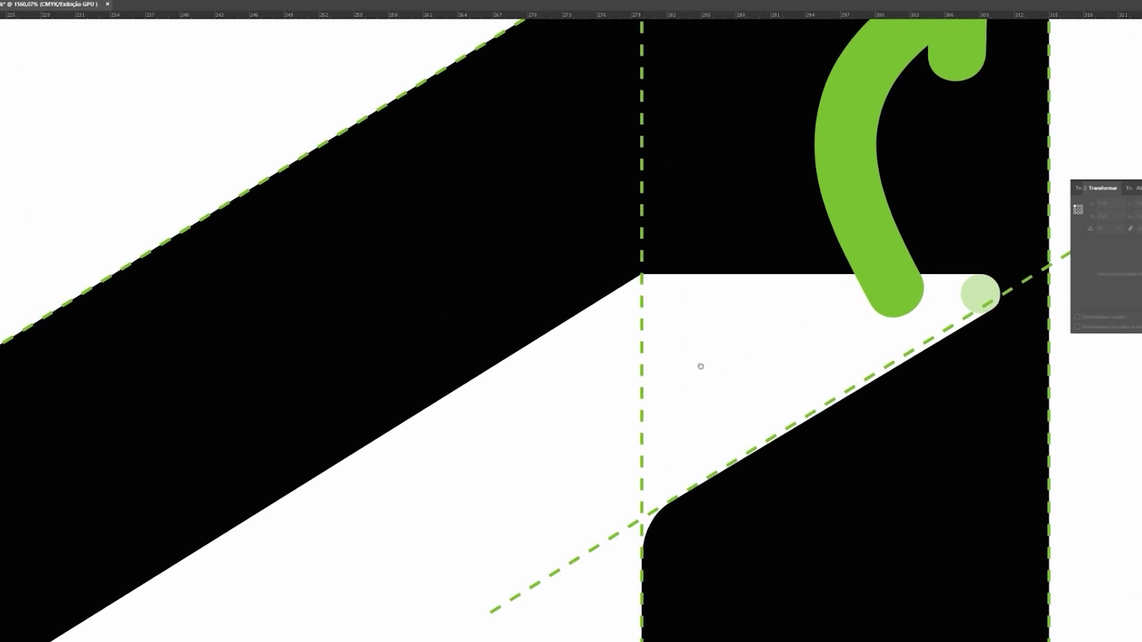
Step: Place a copy of the slanted dashed line along the lower edge of the symbol's slanted arm
scroll(701, 367, down, 2)
drag(814, 323, 382, 349)
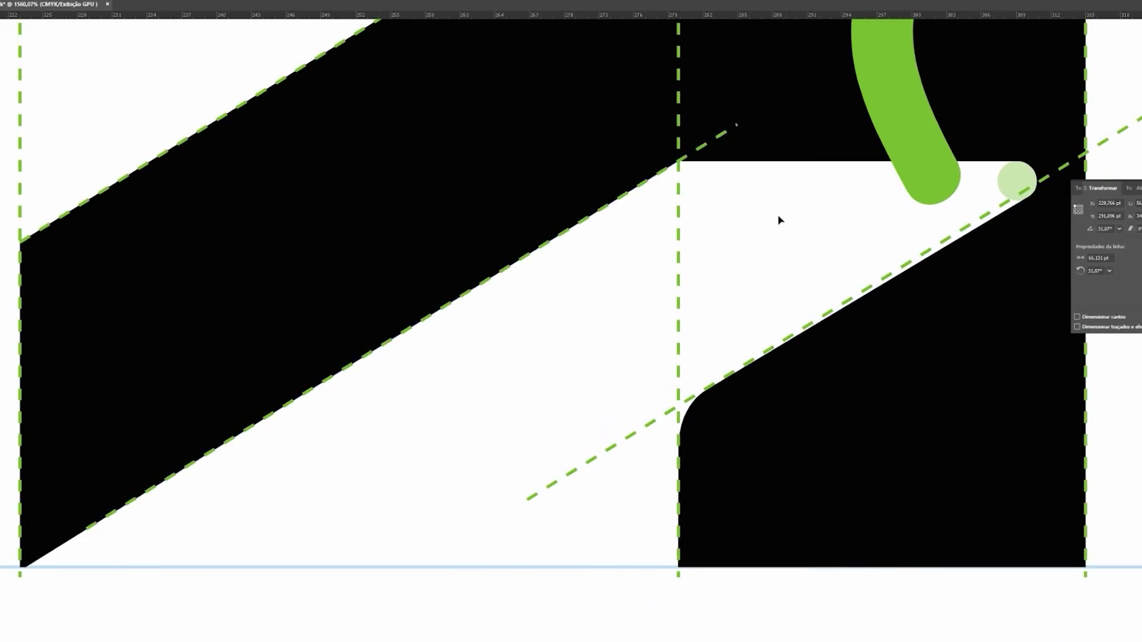
drag(960, 315, 670, 375)
click(671, 375)
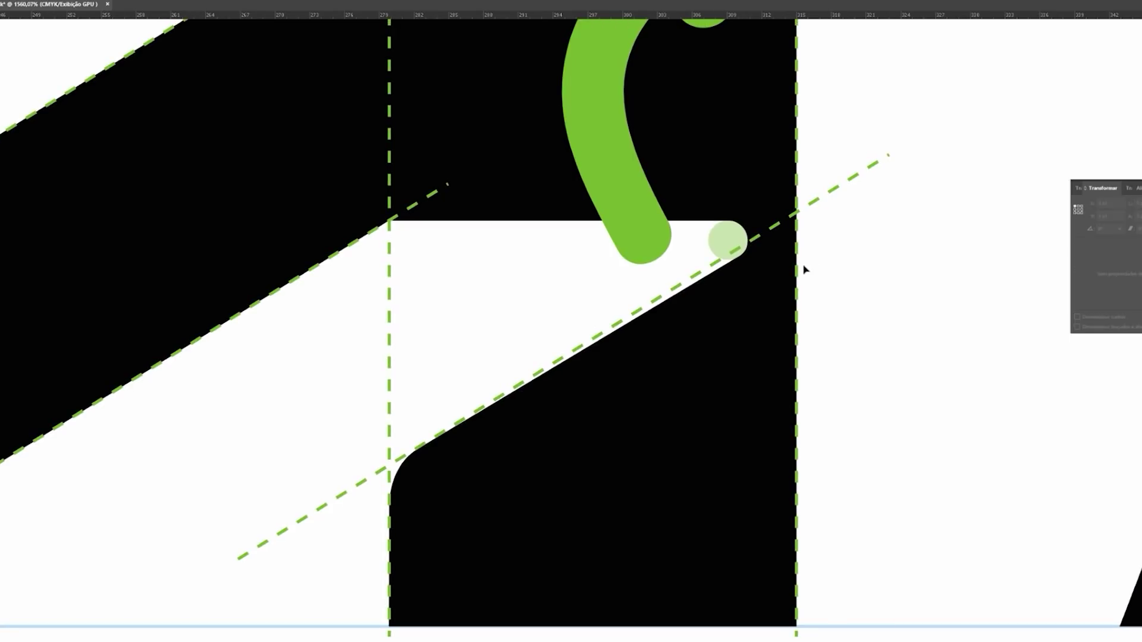
scroll(706, 333, left, 3)
scroll(706, 333, down, 1)
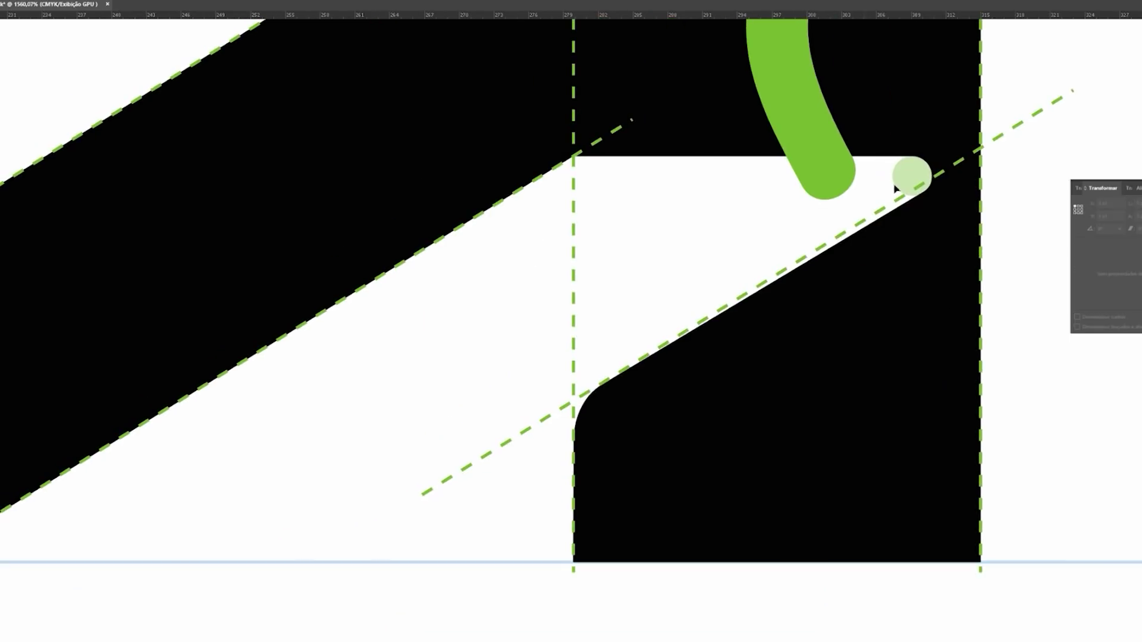
Step: Try shrinking the filled notch circle to about 2.9 pt wide at the notch's rounded end
click(913, 179)
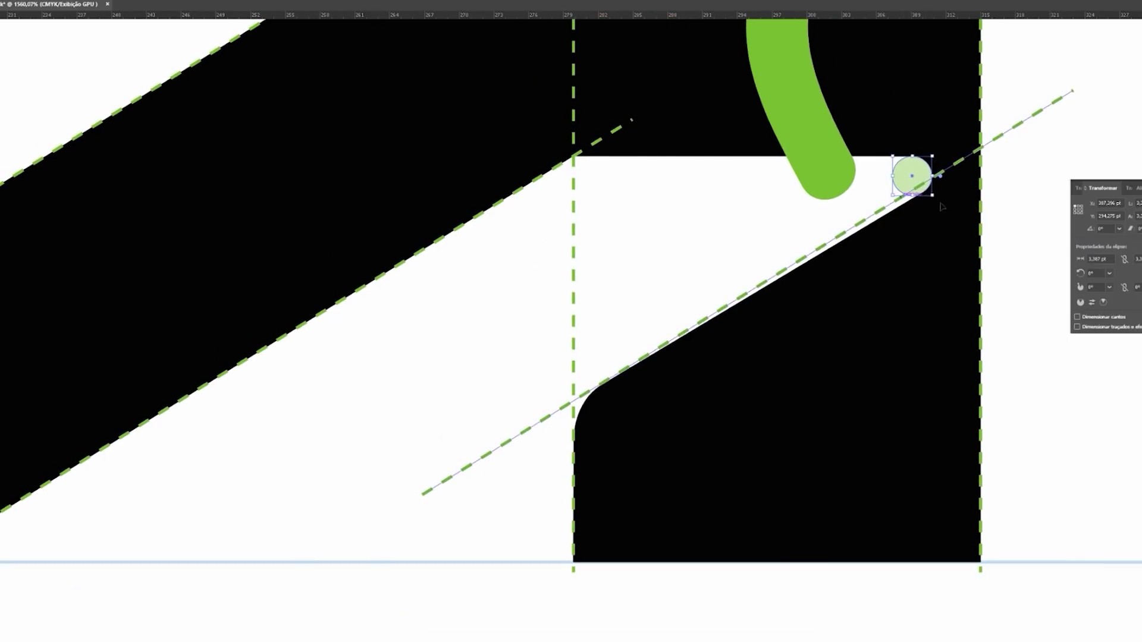
drag(932, 195, 922, 173)
click(1038, 177)
click(1064, 190)
click(1115, 140)
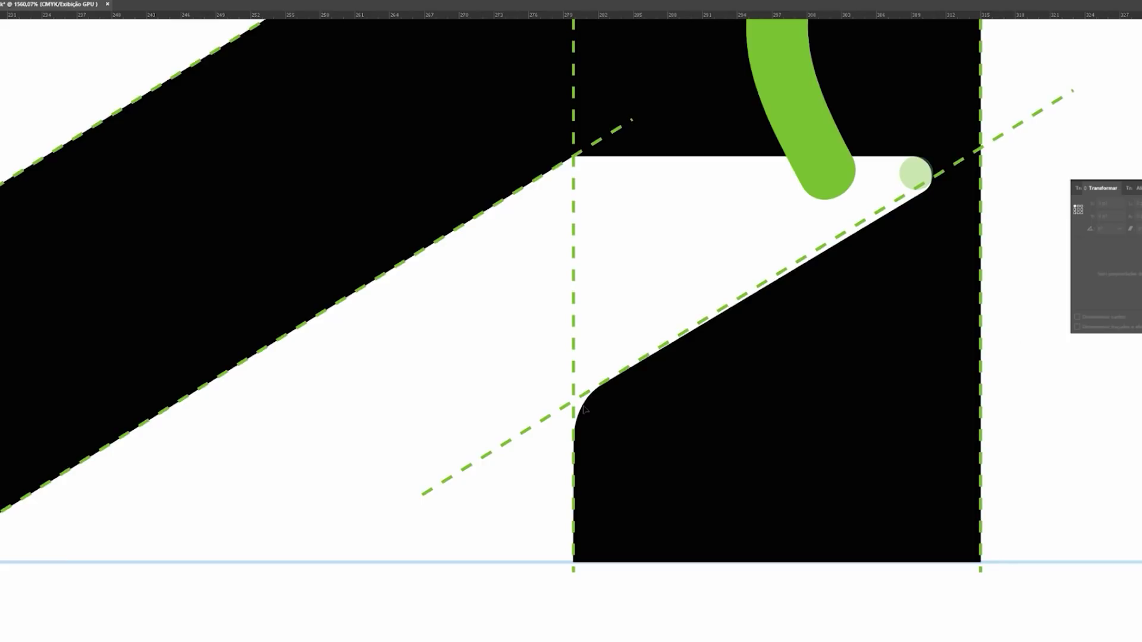
Step: Try removing the thick green arrow over the symbol and undo the last change
drag(805, 233, 649, 248)
drag(728, 224, 565, 332)
drag(662, 329, 628, 334)
drag(629, 334, 662, 335)
click(681, 174)
key(Delete)
click(665, 192)
key(ctrl+z)
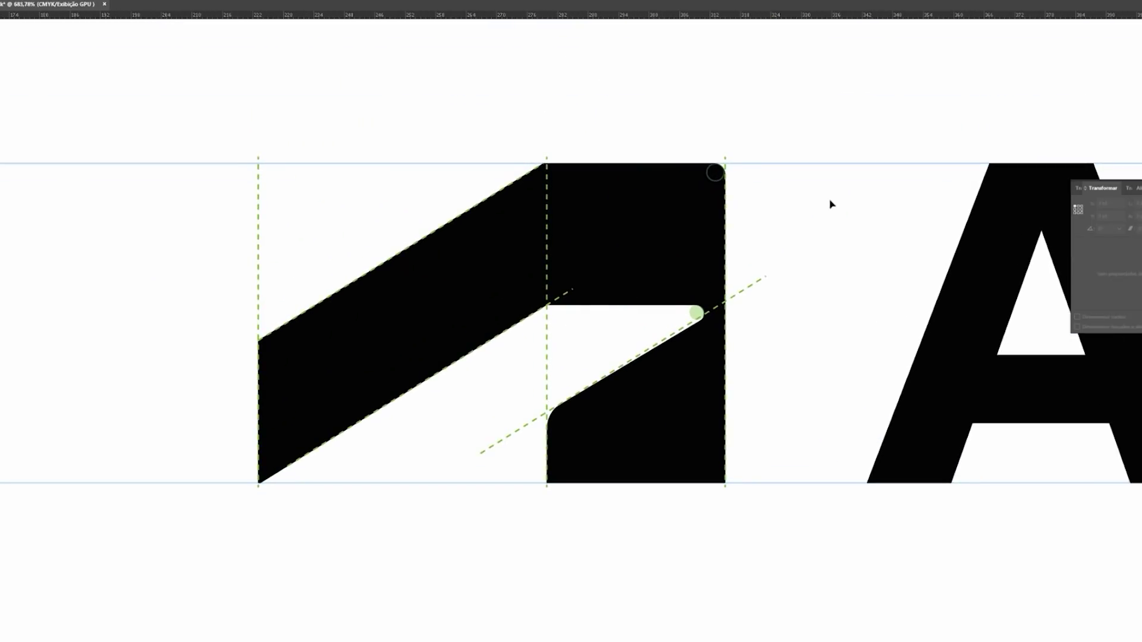
Step: Place a copy of the filled notch circle directly beside it and delete the thick green arrow
mouse_move(641, 332)
mouse_down()
mouse_move(815, 422)
mouse_move(648, 332)
mouse_up()
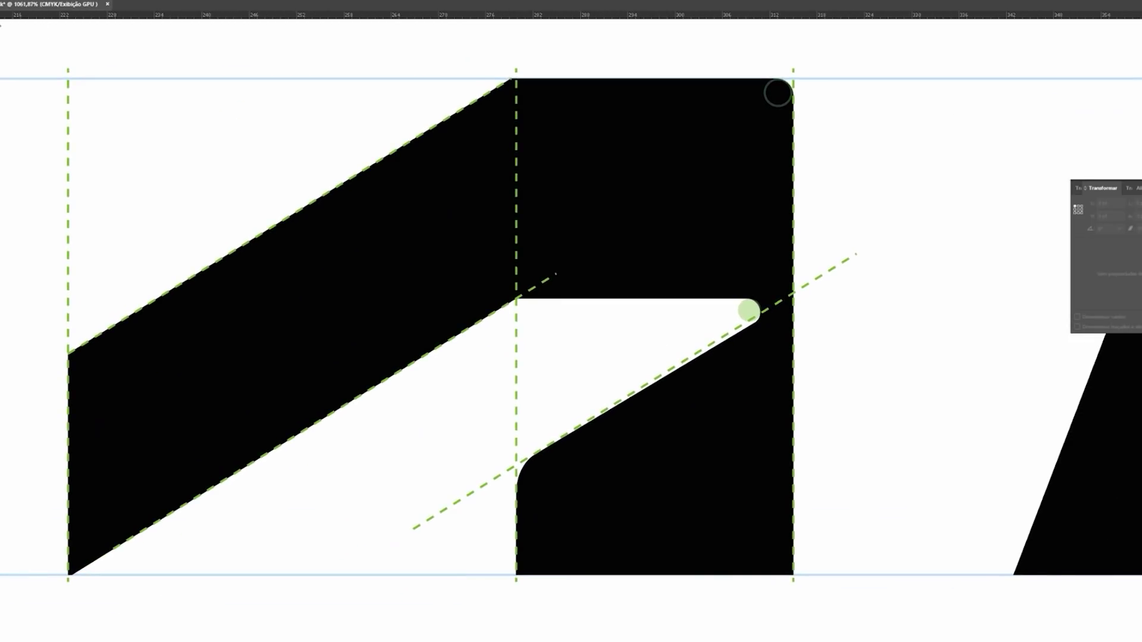
drag(865, 126, 778, 73)
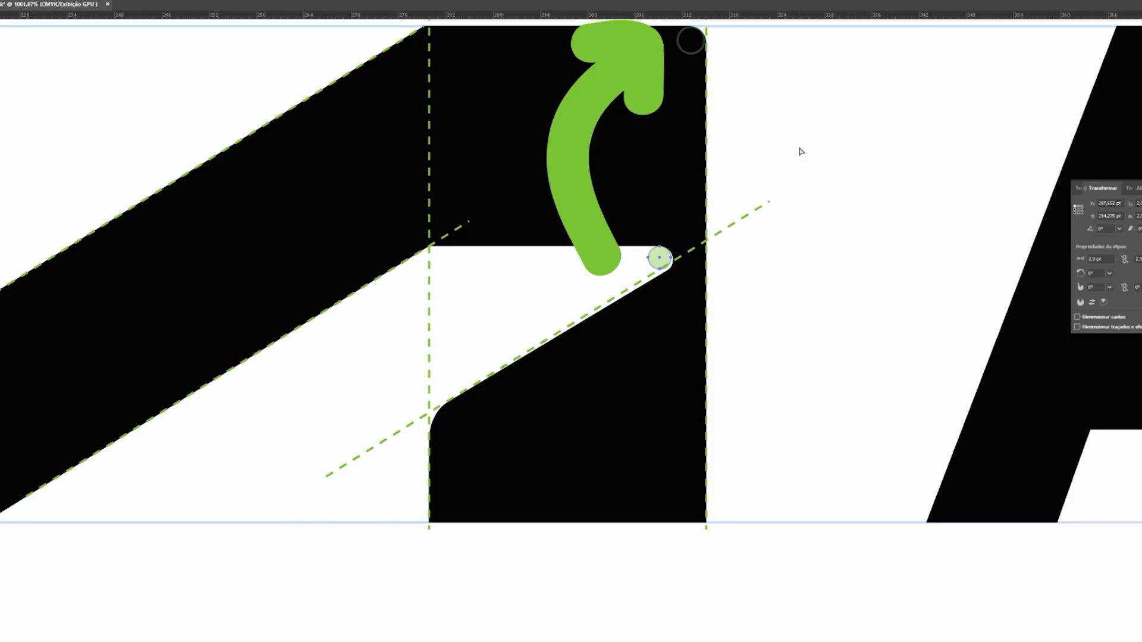
drag(657, 258, 685, 260)
scroll(831, 179, up, 2)
click(607, 161)
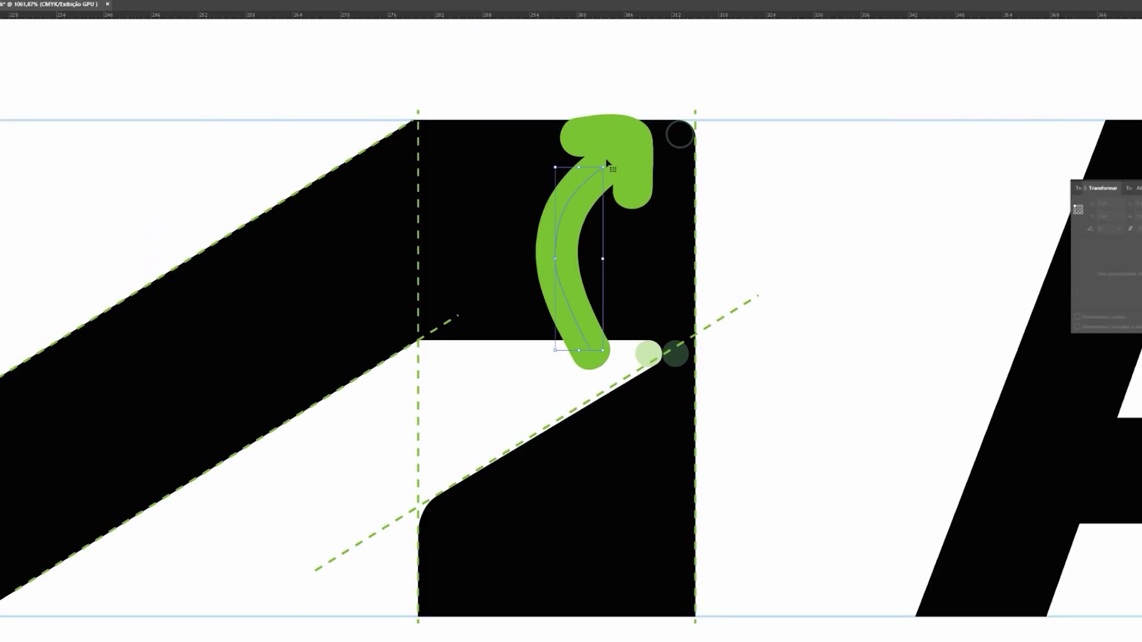
key(Delete)
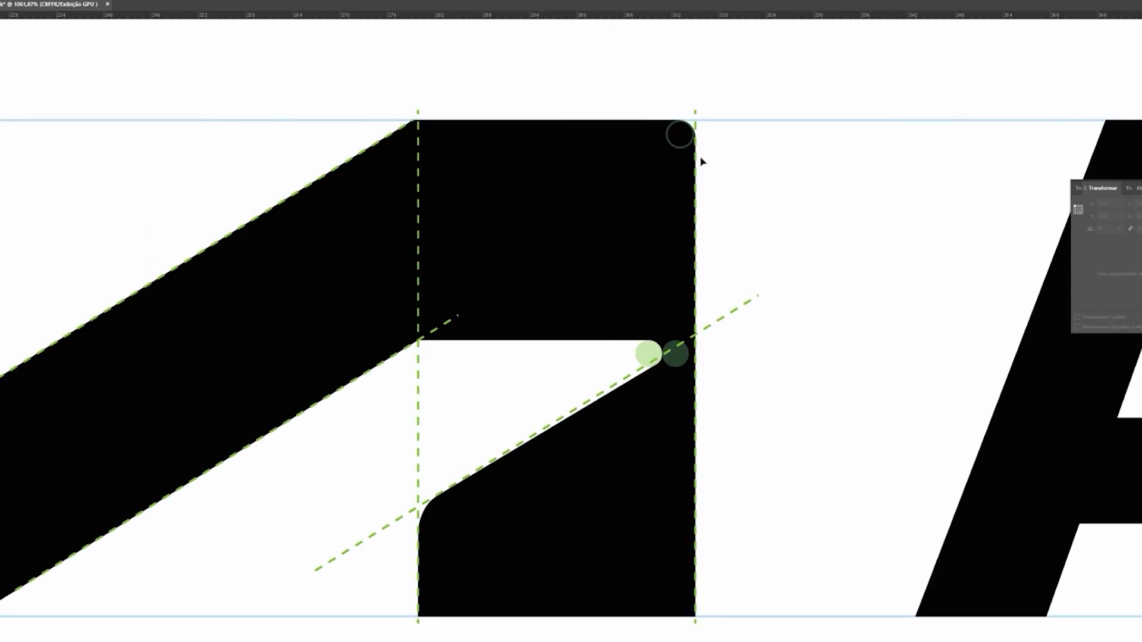
Step: Place a copied vertical dashed line at the notch's rounded end and delete the filled circle copy beside it
click(685, 143)
scroll(750, 182, up, 4)
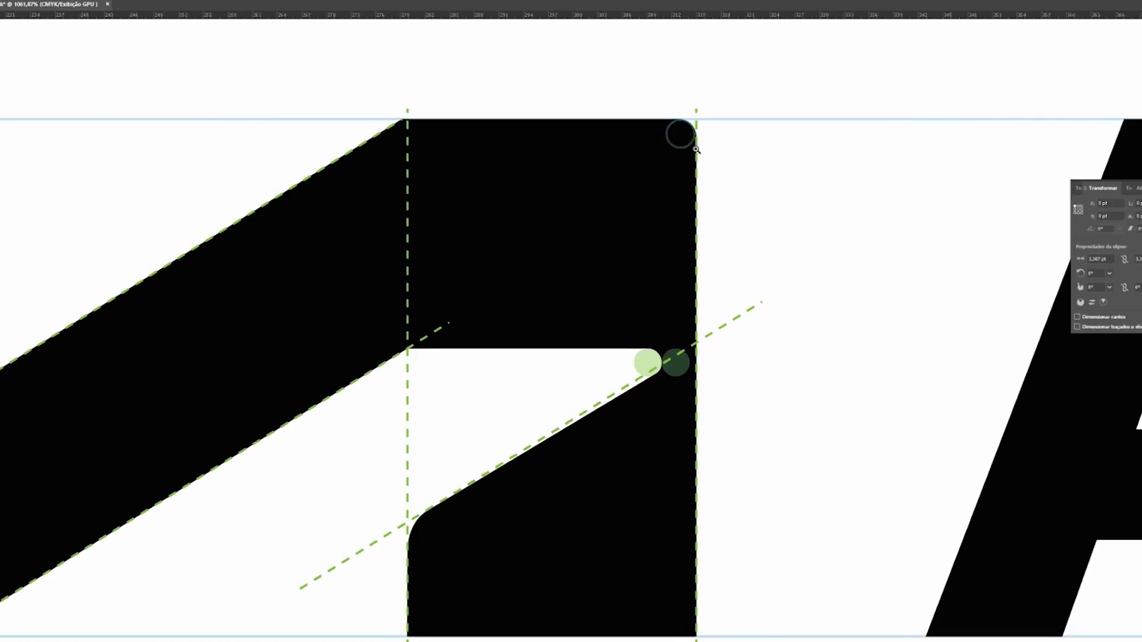
drag(720, 225, 715, 235)
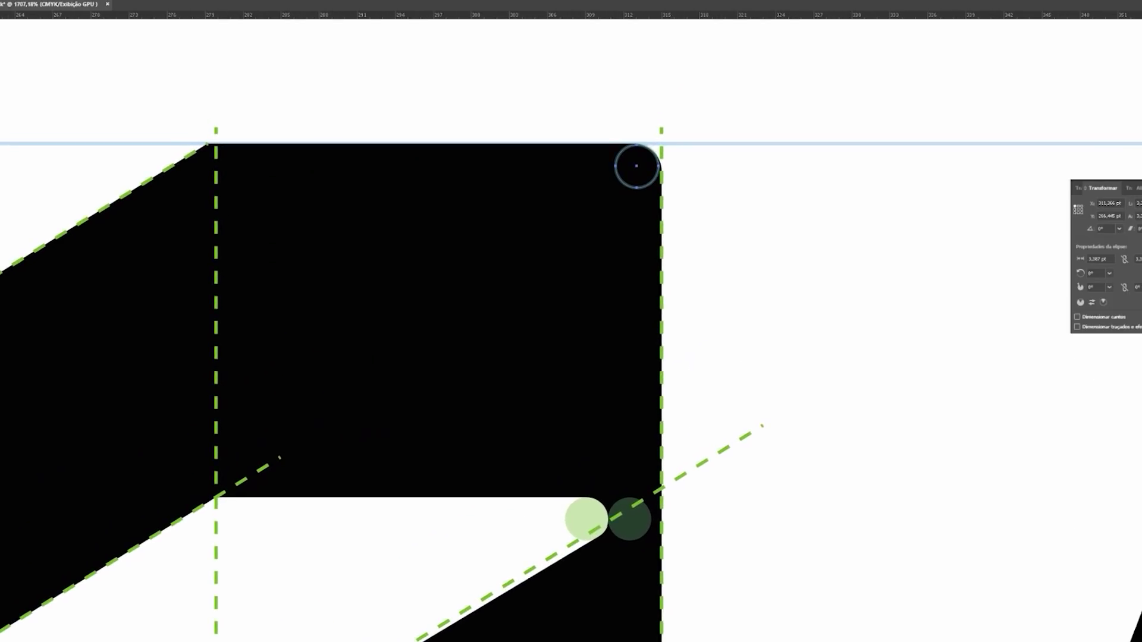
drag(785, 265, 748, 207)
drag(179, 265, 571, 299)
click(740, 258)
click(598, 468)
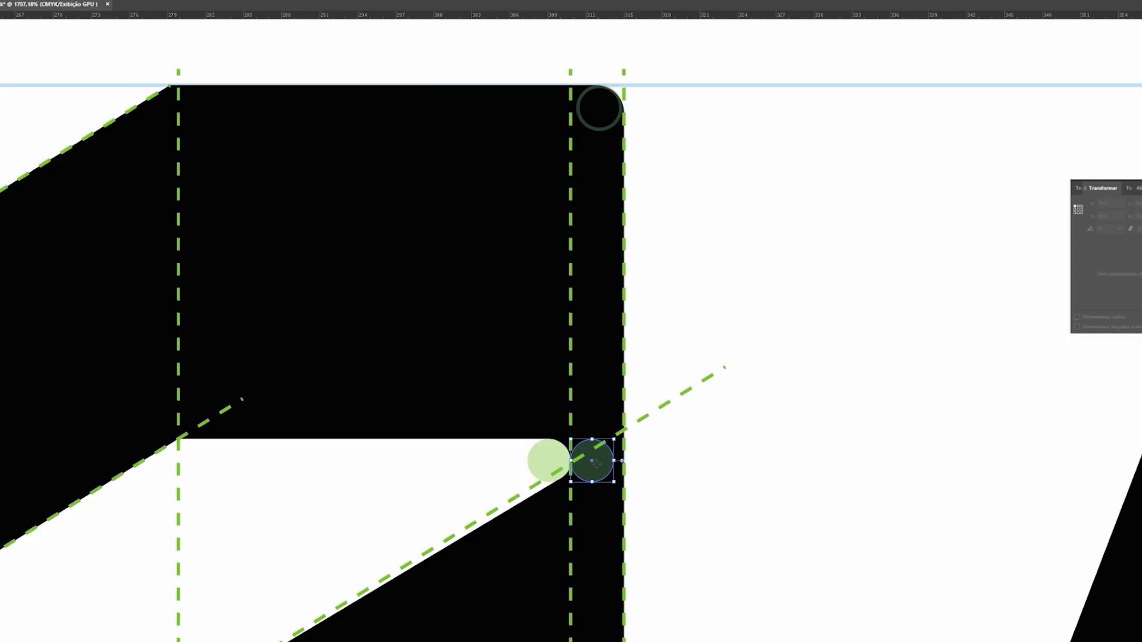
key(Delete)
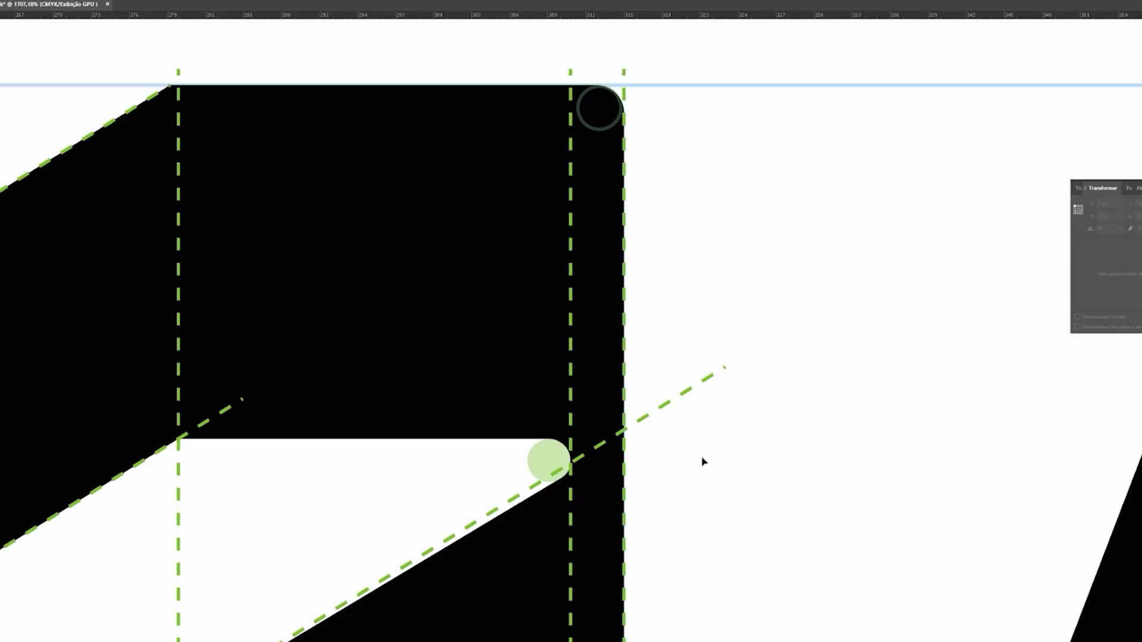
Step: Enlarge the outlined circle in the symbol's upper-right corner to span the gap between the two vertical dashed lines
click(600, 130)
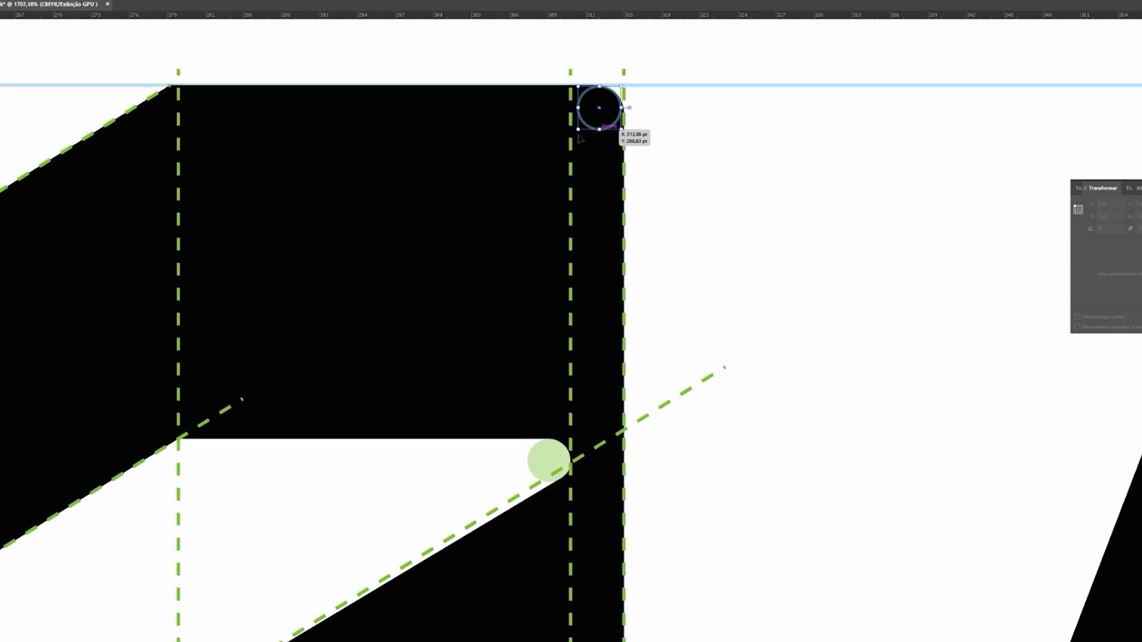
drag(578, 130, 570, 141)
click(744, 143)
drag(619, 107, 759, 124)
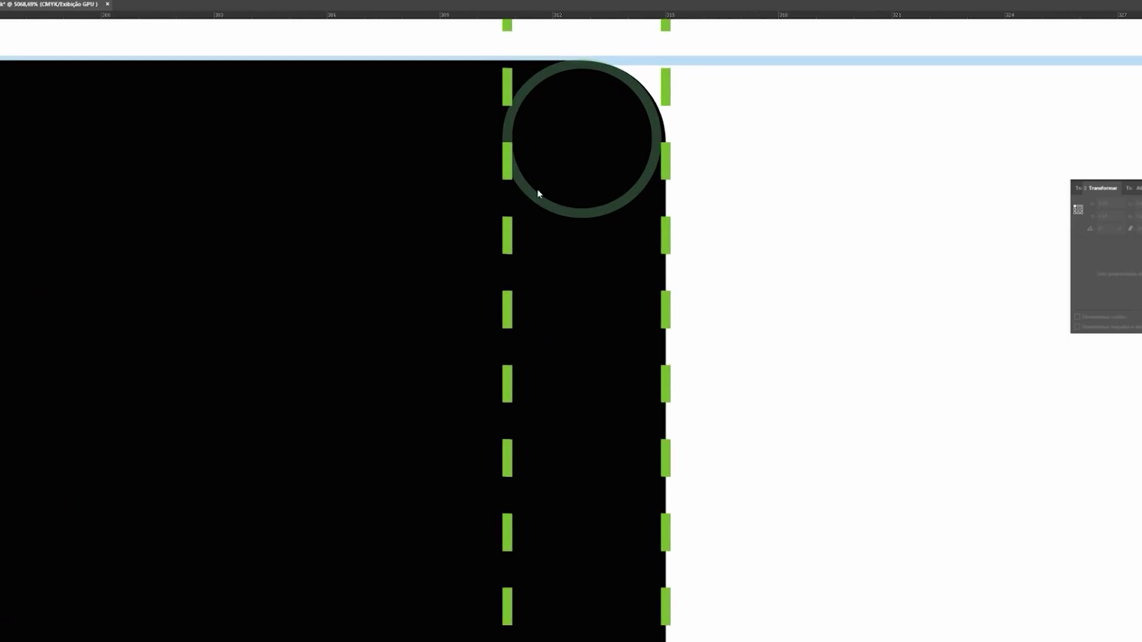
click(639, 193)
mouse_move(659, 214)
mouse_down()
mouse_move(665, 226)
mouse_move(676, 219)
mouse_up()
click(780, 202)
drag(773, 194, 826, 187)
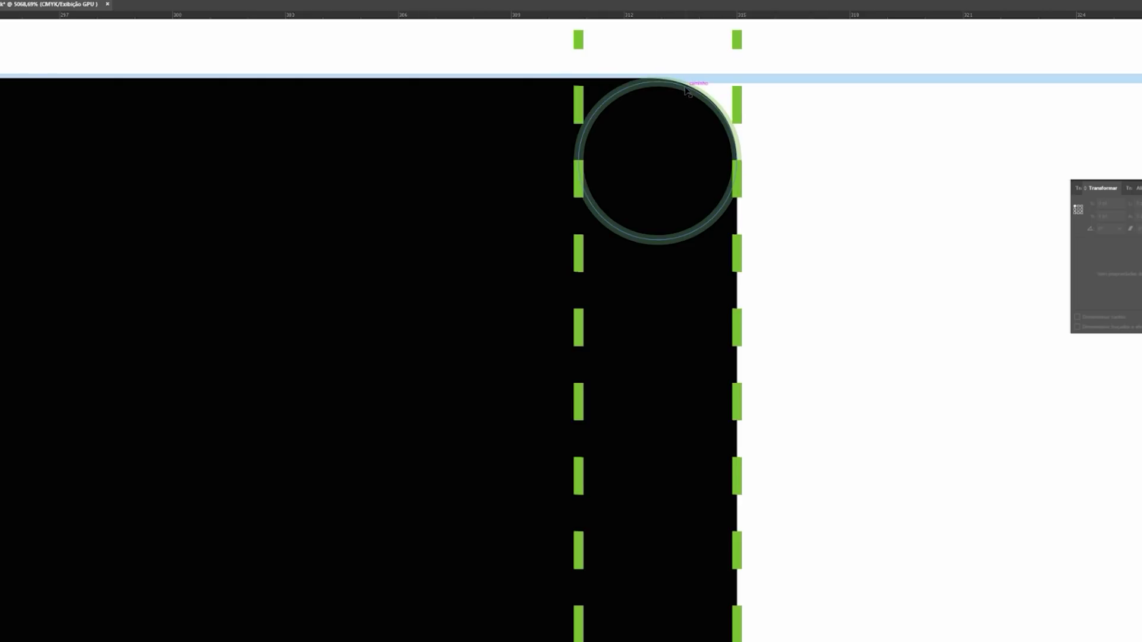
Step: Examine how the outlined circle fits the upper-right rounded corner and compare it with the notch circle and guide lines
key(z)
drag(683, 86, 858, 279)
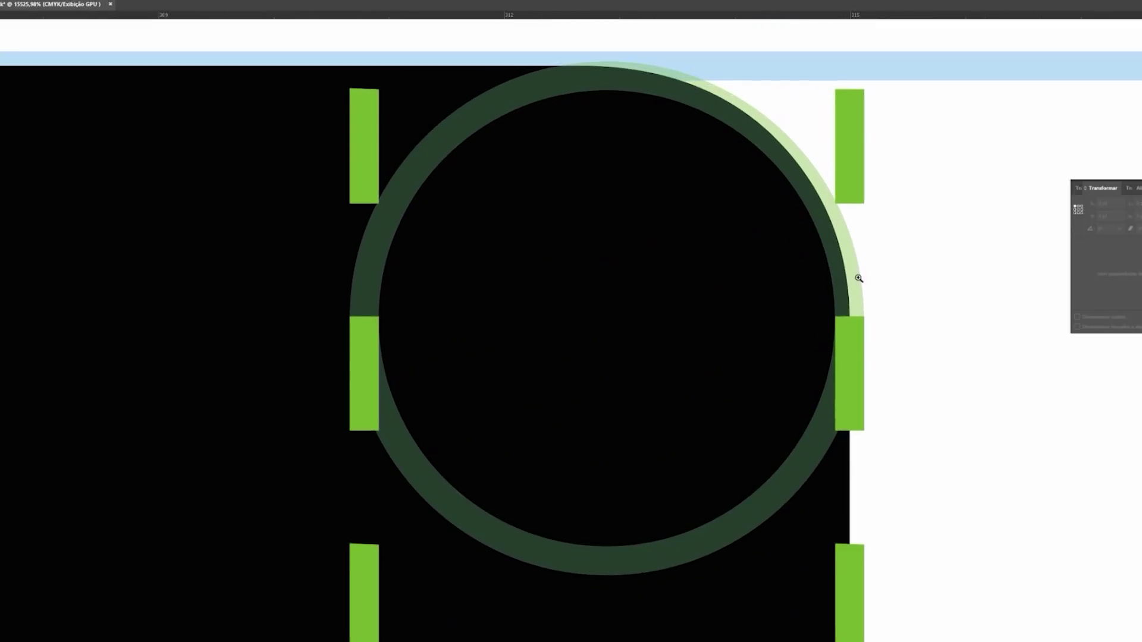
scroll(677, 241, down, 5)
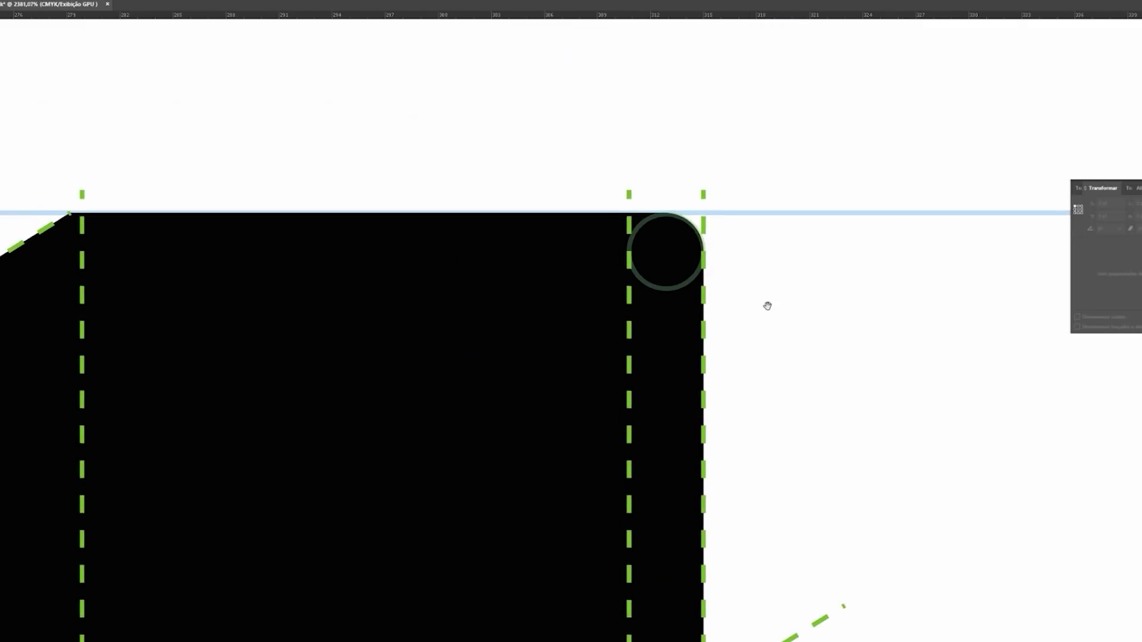
drag(767, 306, 709, 92)
drag(725, 263, 716, 316)
drag(616, 151, 586, 116)
drag(692, 178, 648, 141)
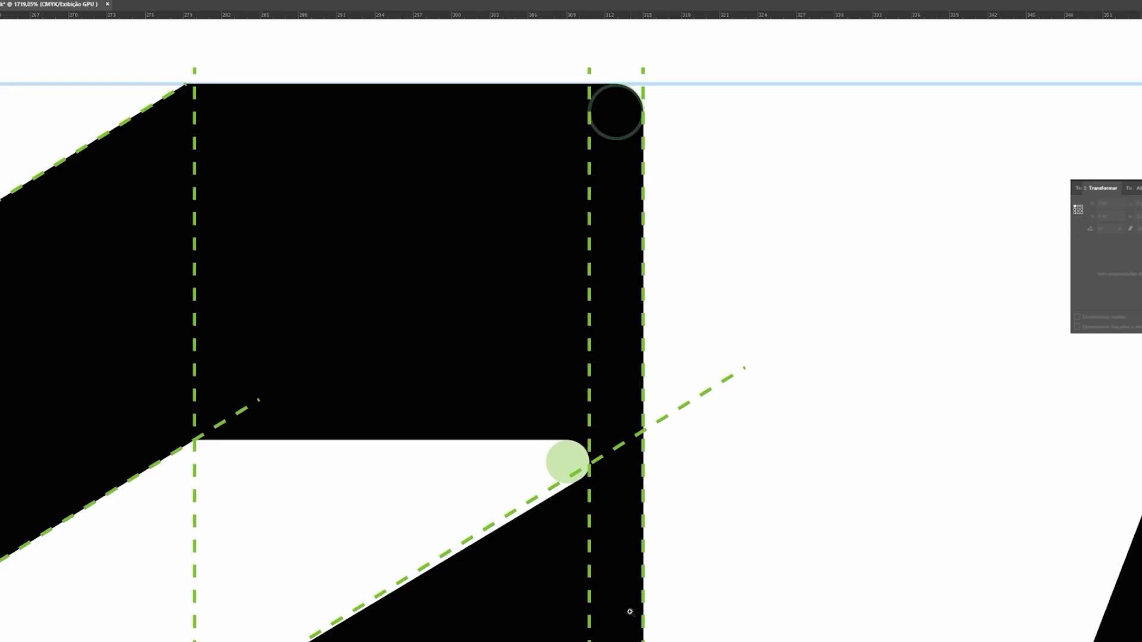
scroll(643, 310, down, 2)
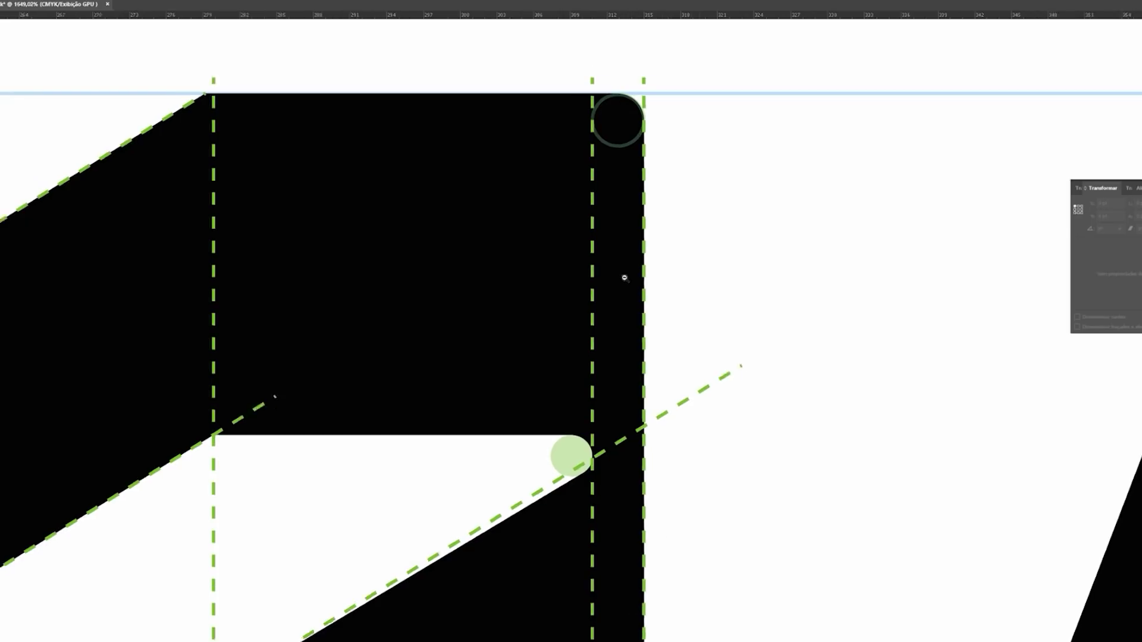
scroll(713, 238, down, 3)
scroll(753, 282, up, 2)
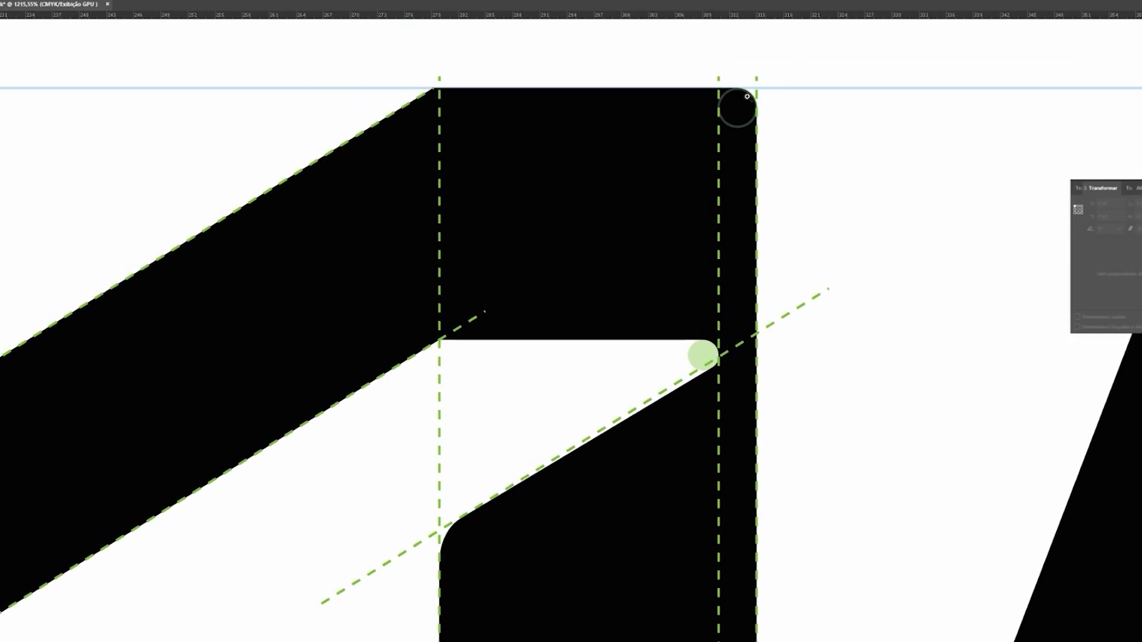
scroll(828, 345, down, 2)
scroll(810, 144, up, 2)
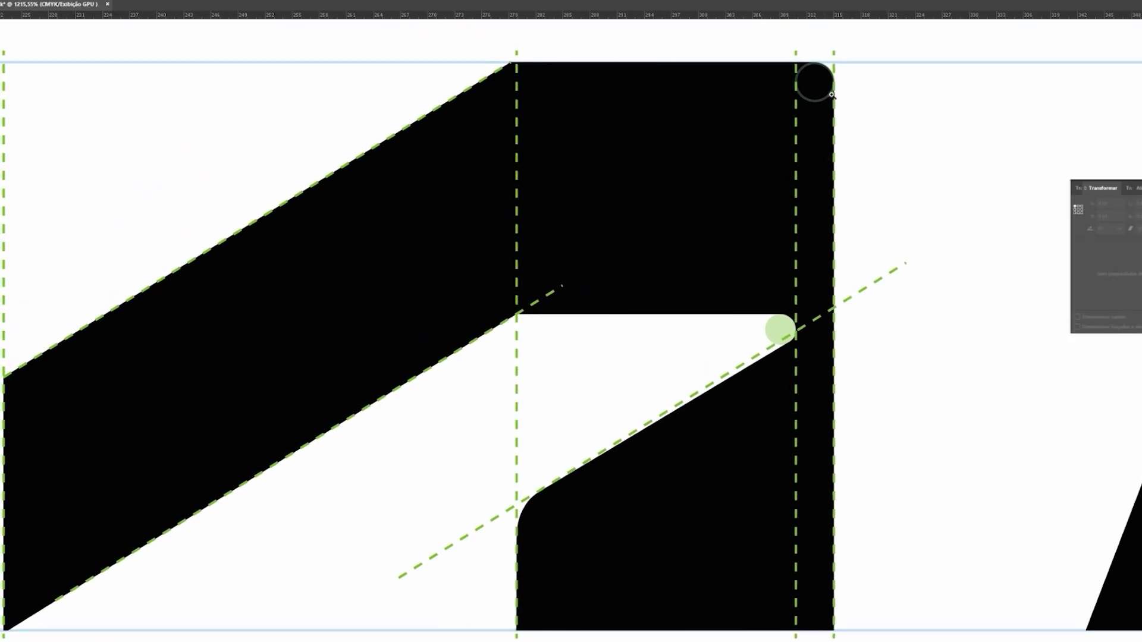
drag(916, 247, 625, 199)
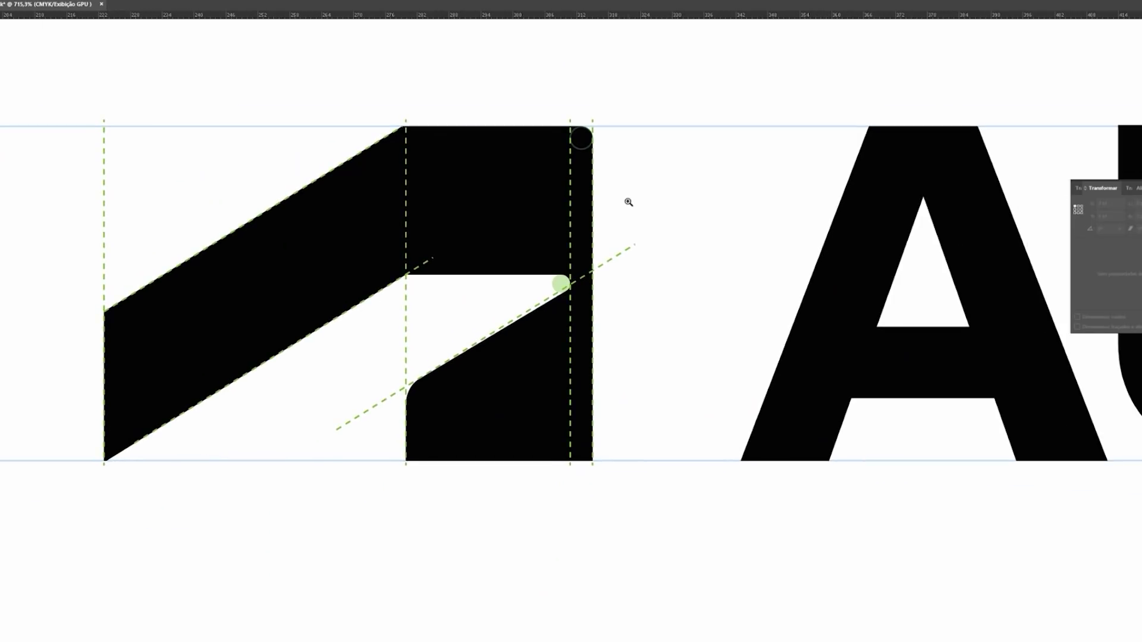
Step: Draw a horizontal green line along the notch's upper edge and move the corner circle to the rounded corner below the notch
drag(563, 276, 701, 275)
drag(406, 276, 104, 275)
key(ctrl+shift+a)
drag(592, 154, 606, 375)
click(822, 321)
click(858, 326)
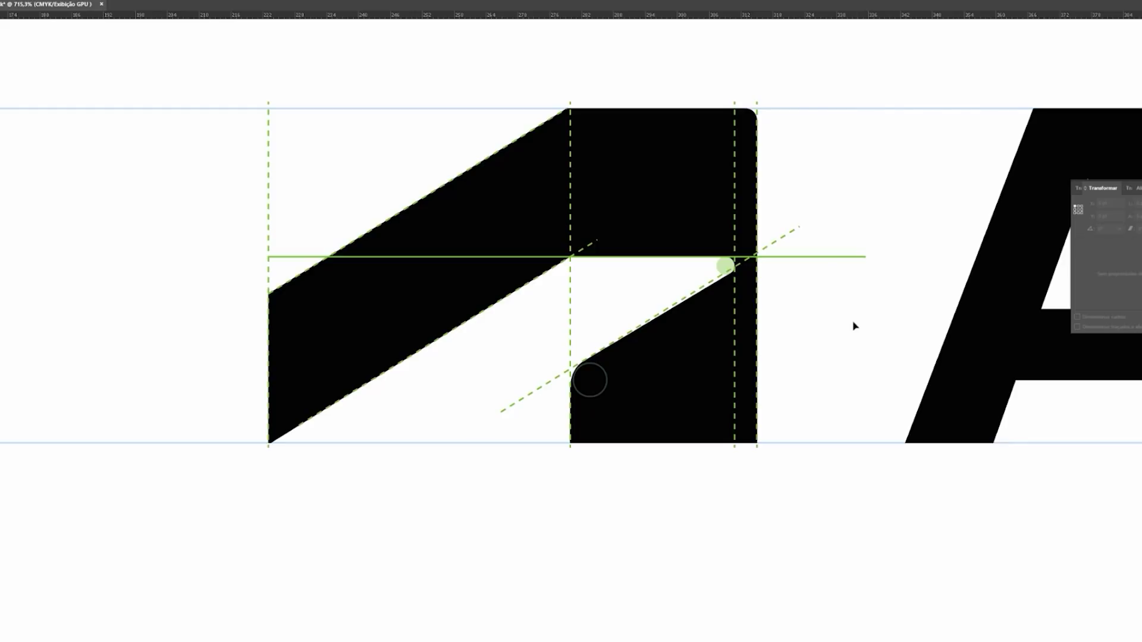
Step: Adjust both ends of the horizontal line to reach just past the symbol's sides and make it dashed
drag(269, 256, 209, 257)
drag(867, 257, 812, 257)
key(z)
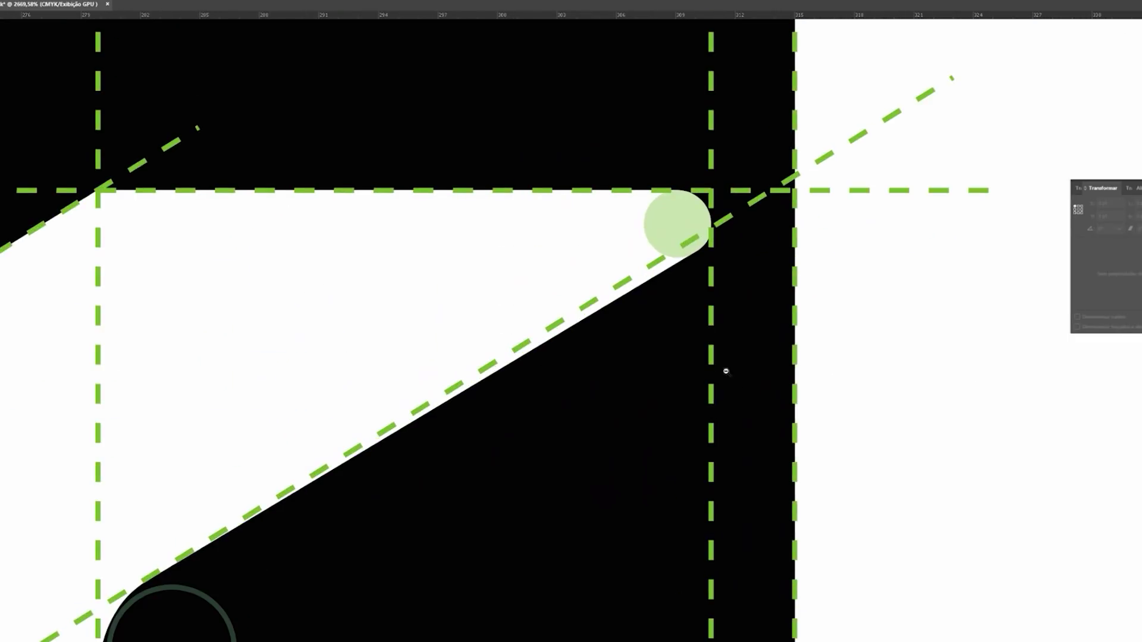
alt+click(726, 371)
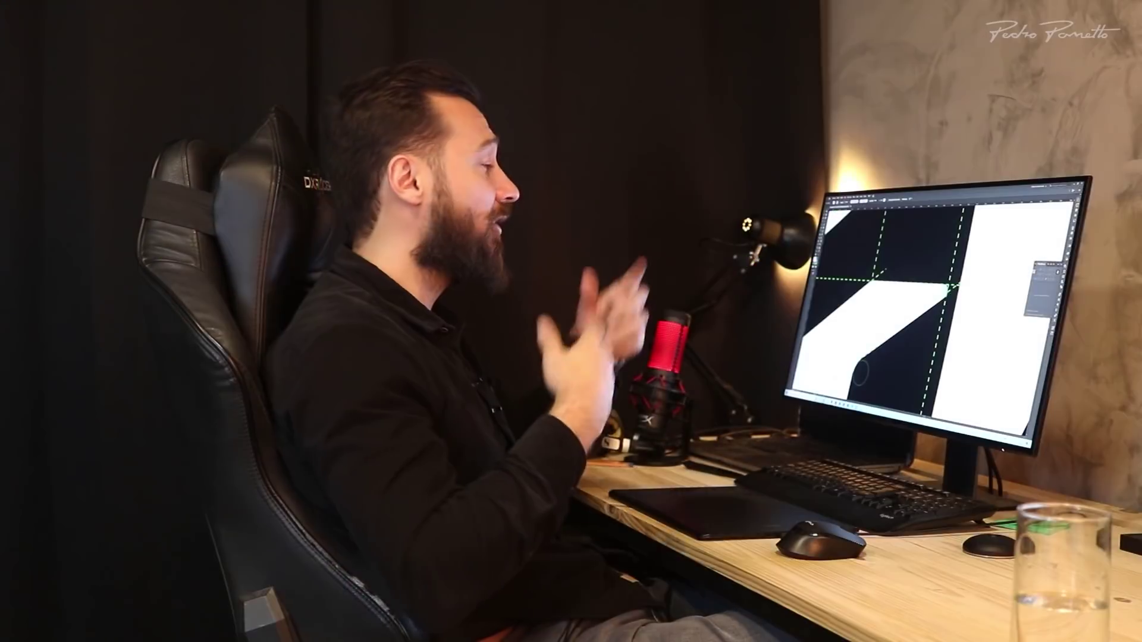
scroll(952, 304, down, 4)
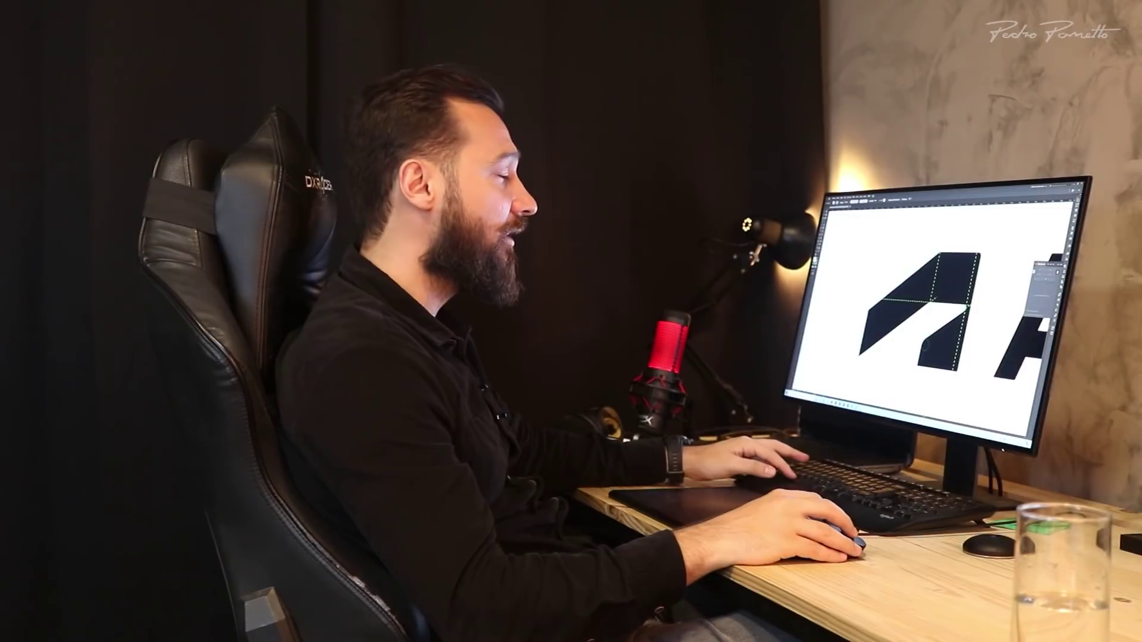
scroll(929, 319, right, 2)
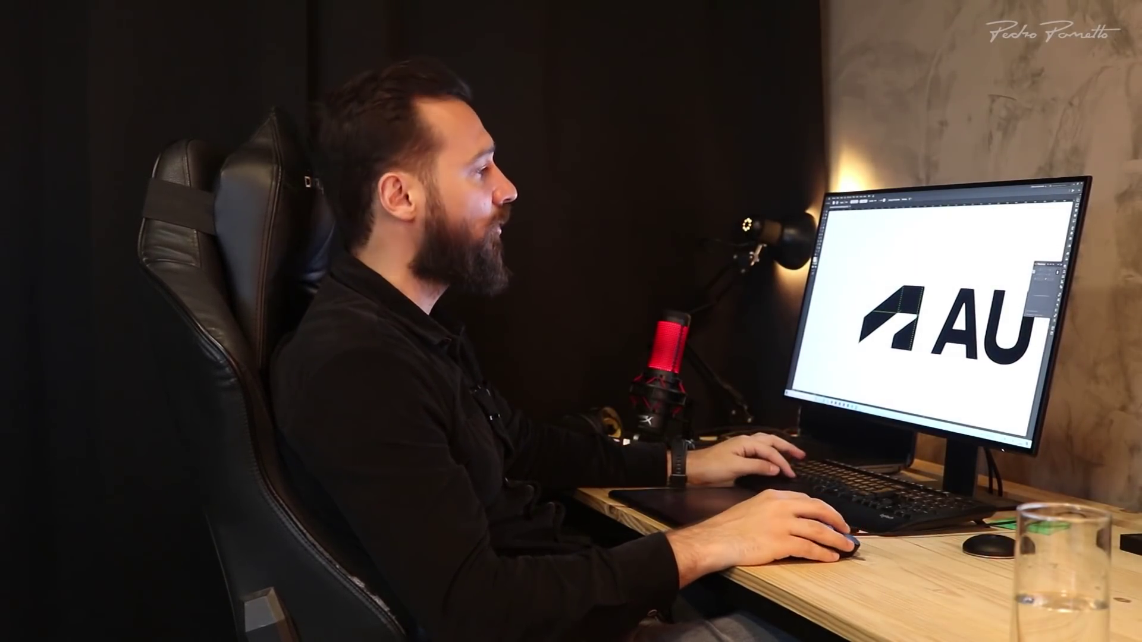
scroll(946, 324, right, 1)
scroll(946, 325, down, 3)
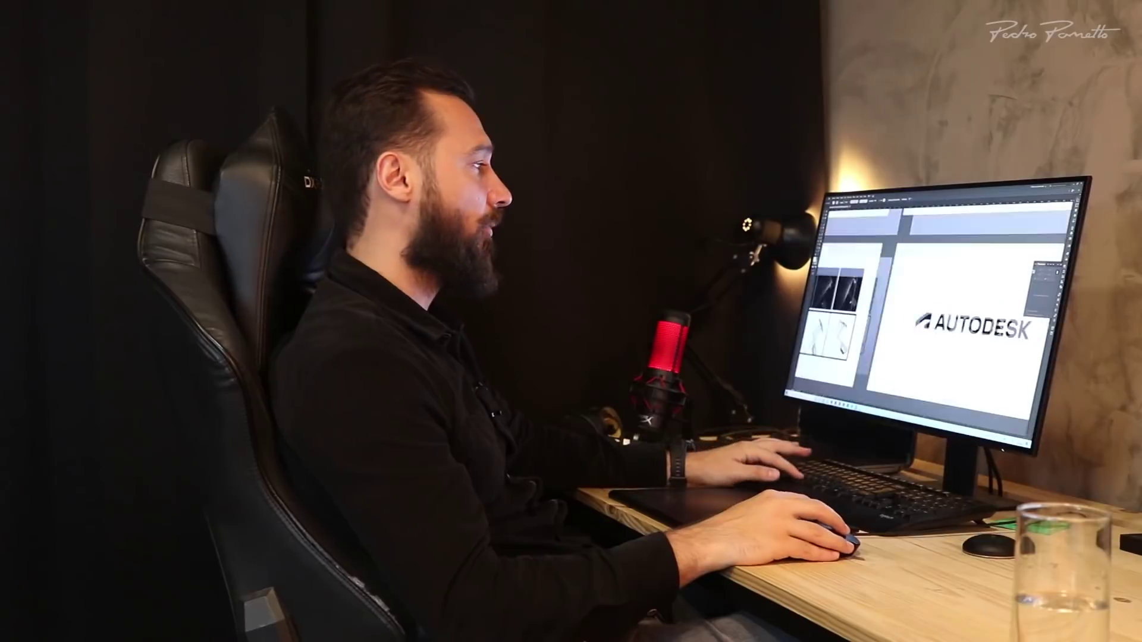
scroll(976, 322, up, 1)
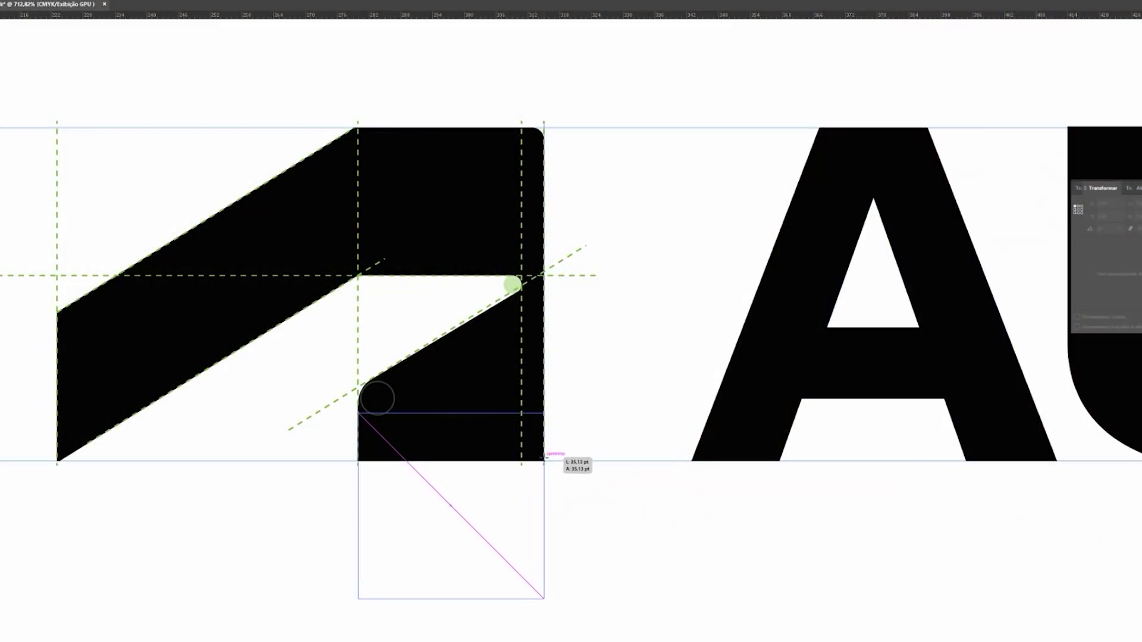
Step: Draw a 35.13 pt square as wide as the symbol's vertical part and place it with a solid green fill against the symbol's outer edge
drag(543, 456, 545, 454)
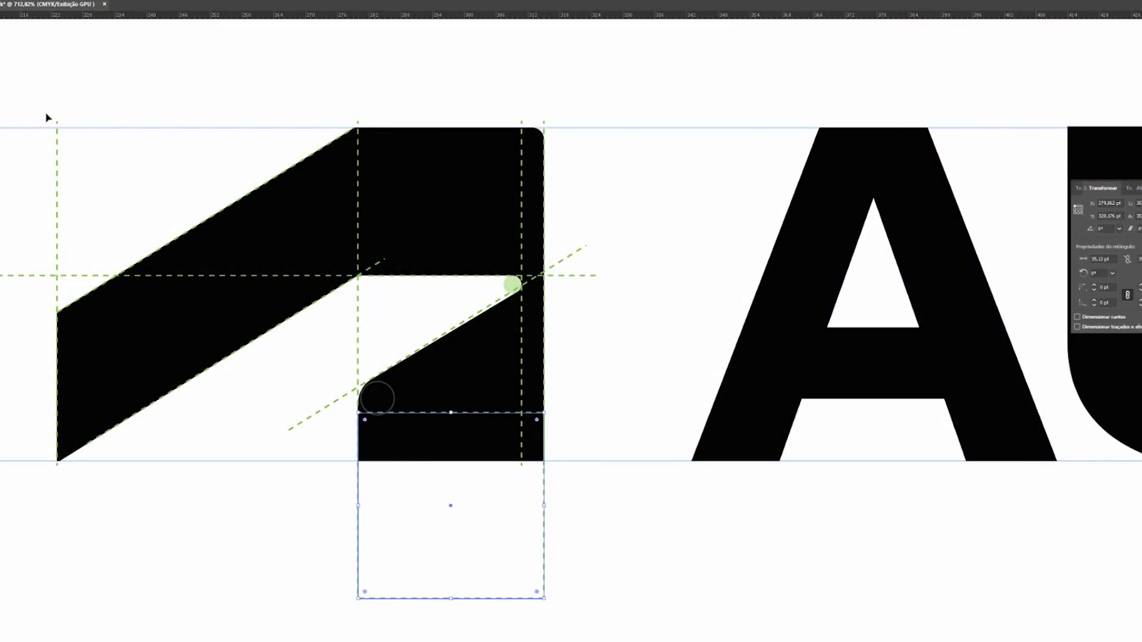
drag(544, 479, 731, 370)
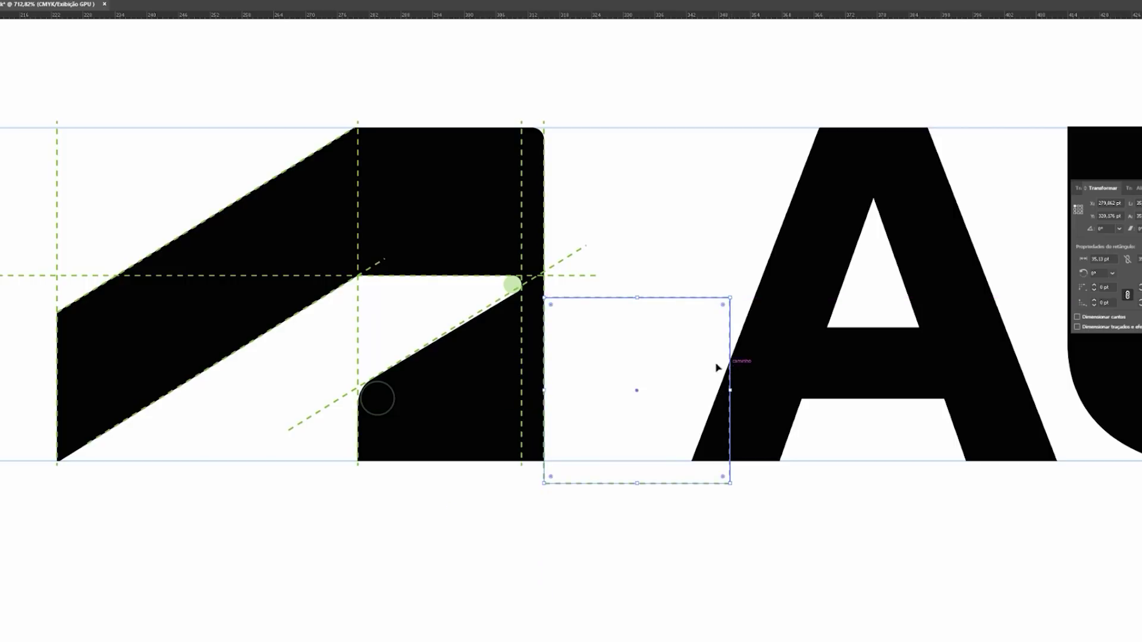
key(shift+x)
Step: Reshape the green square into a tall bar about 27.9 pt wide, filling the gap between the symbol and the letter A
key(z)
drag(742, 311, 587, 273)
drag(556, 398, 232, 344)
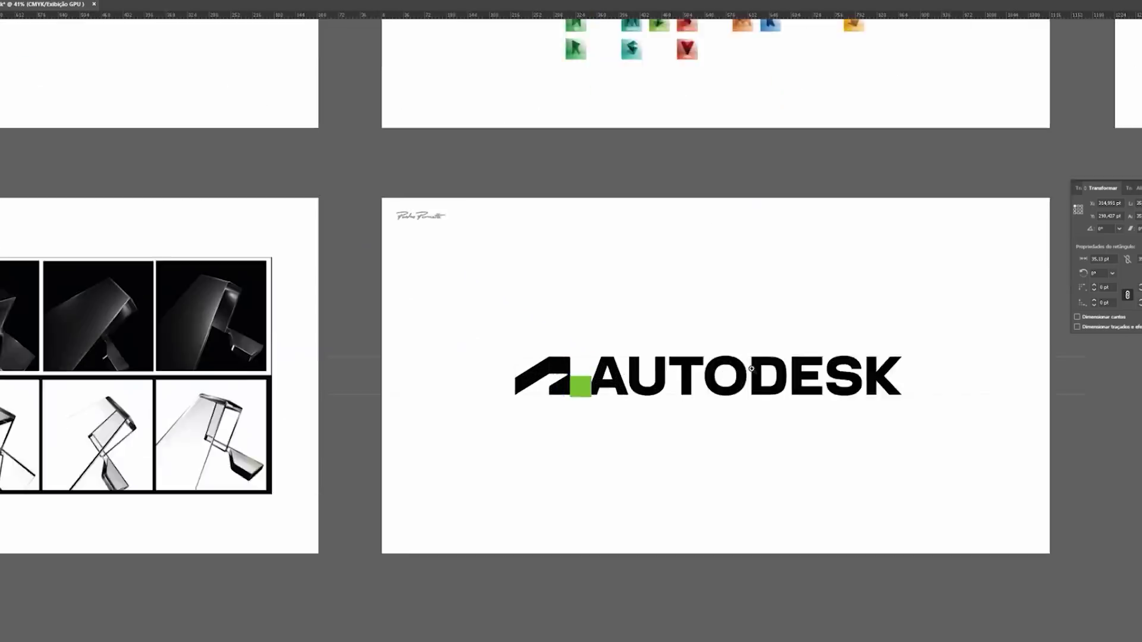
drag(653, 343, 861, 388)
scroll(861, 388, up, 2)
key(ctrl+shift+a)
click(524, 450)
drag(535, 447, 506, 298)
click(544, 477)
click(509, 428)
click(582, 525)
drag(502, 475, 502, 518)
click(600, 493)
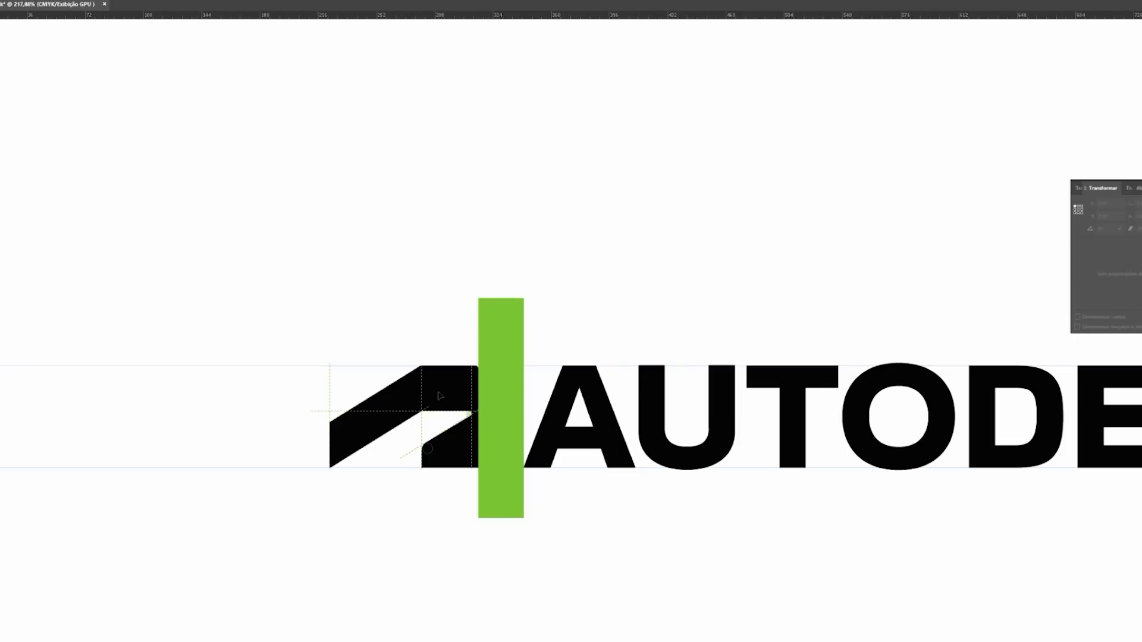
Step: Move the green bar over the symbol's slanted arm and rotate it to 301.87° to follow the arm's angle
drag(566, 414, 331, 394)
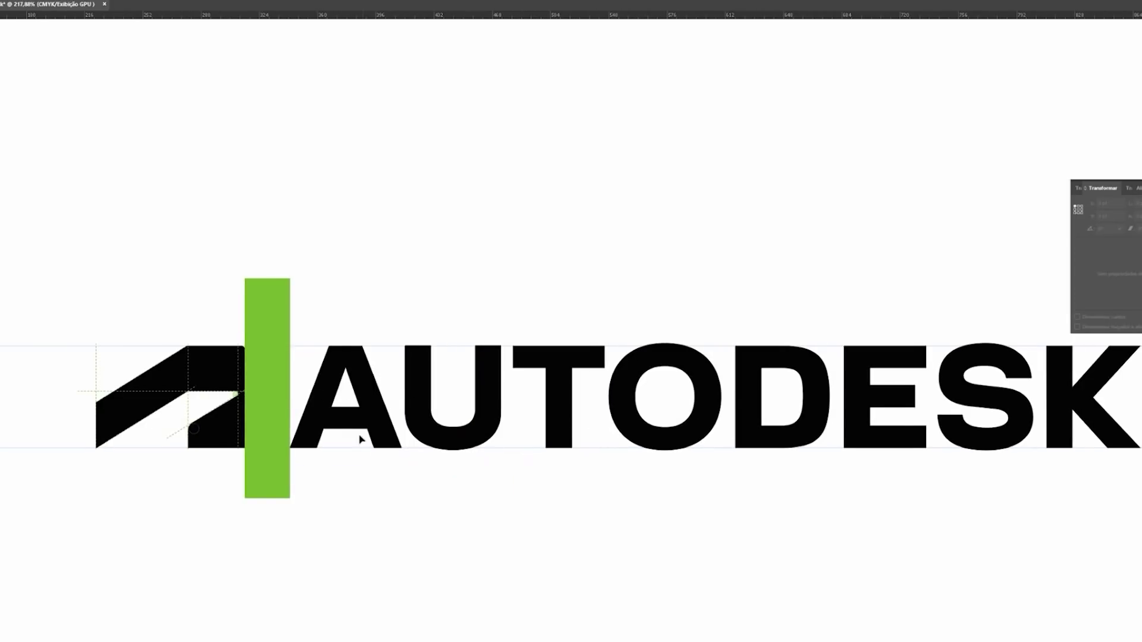
drag(360, 439, 502, 441)
drag(422, 377, 310, 389)
key(ctrl+z)
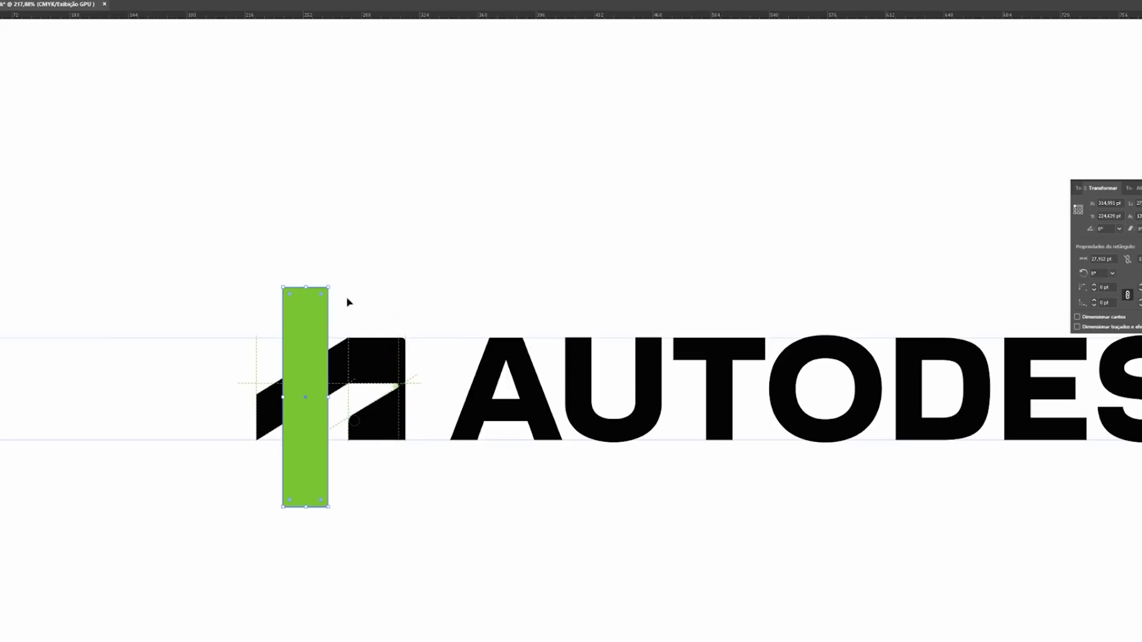
drag(331, 285, 437, 348)
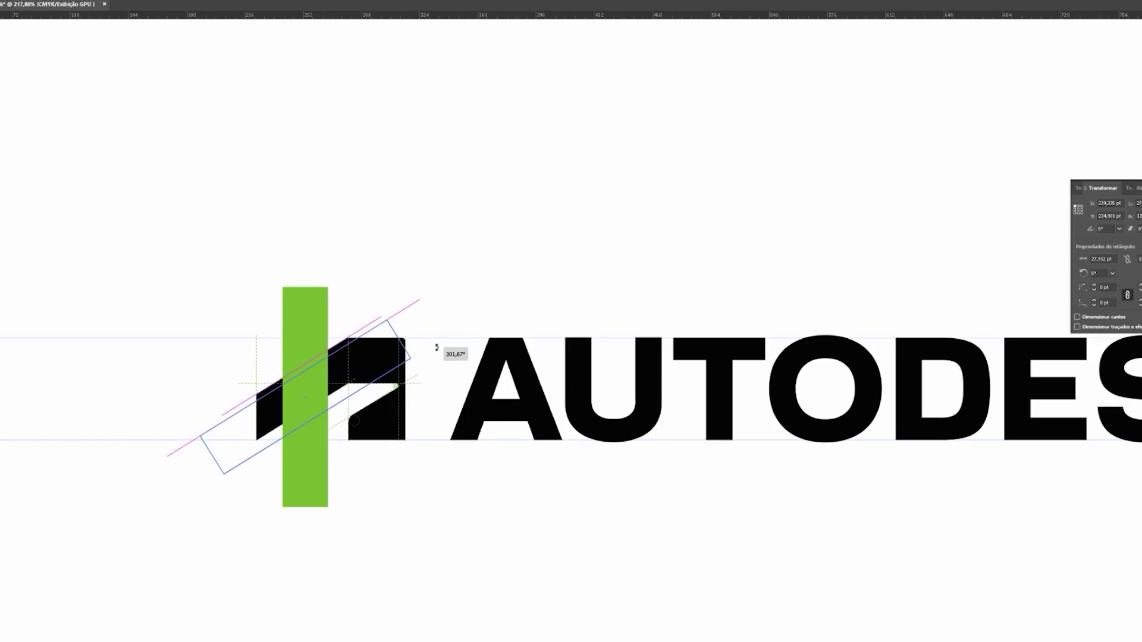